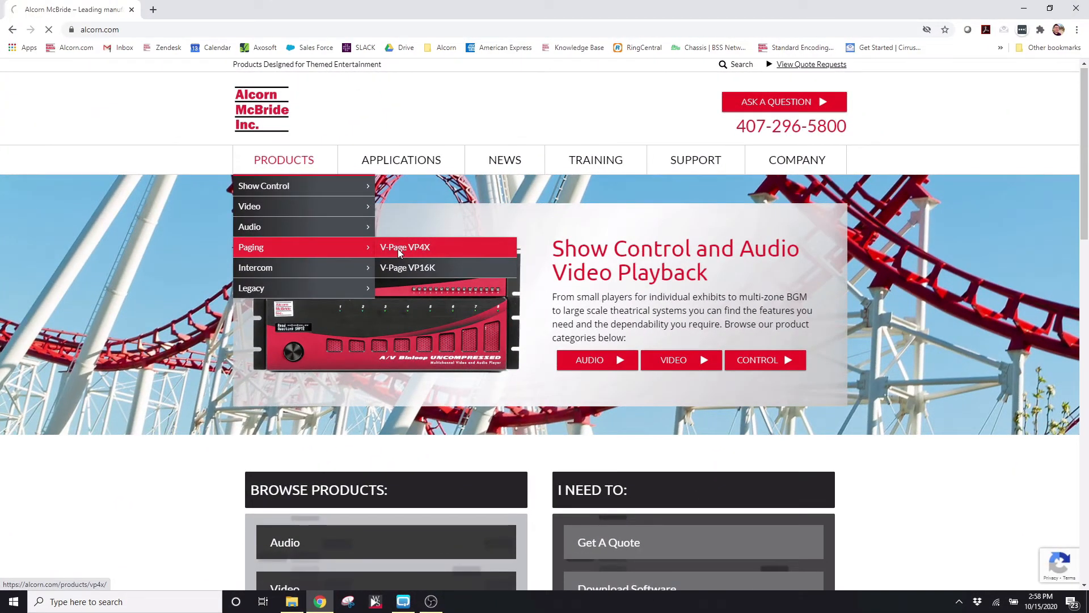
- Open the V-Page VP4X product page on the Alcorn McBride site and browse its downloads to the software and plugin section
click(489, 253)
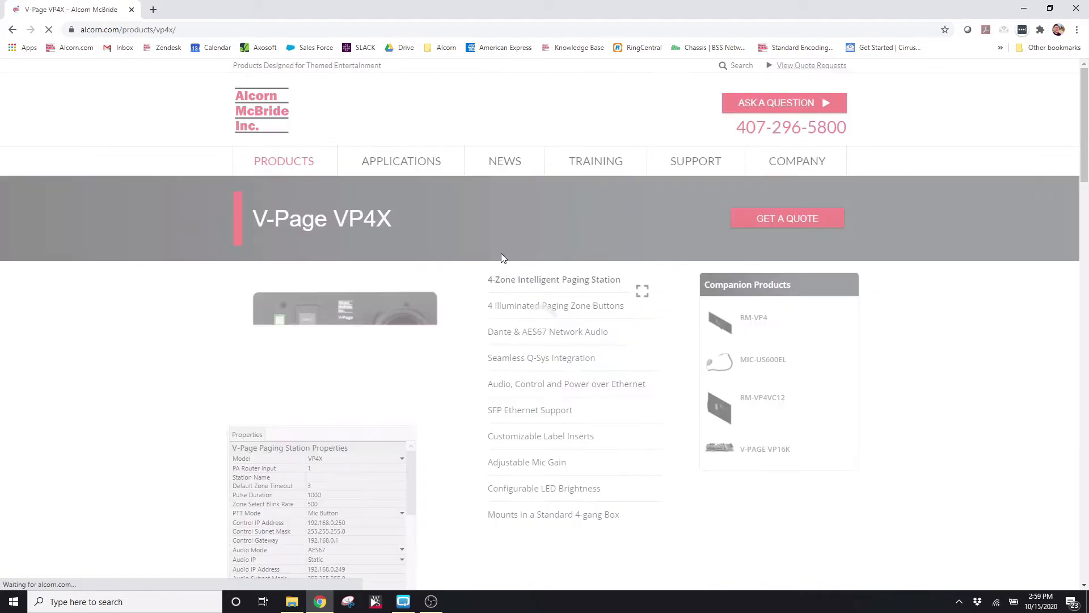
scroll(165, 413, down, 1)
scroll(165, 413, down, 6)
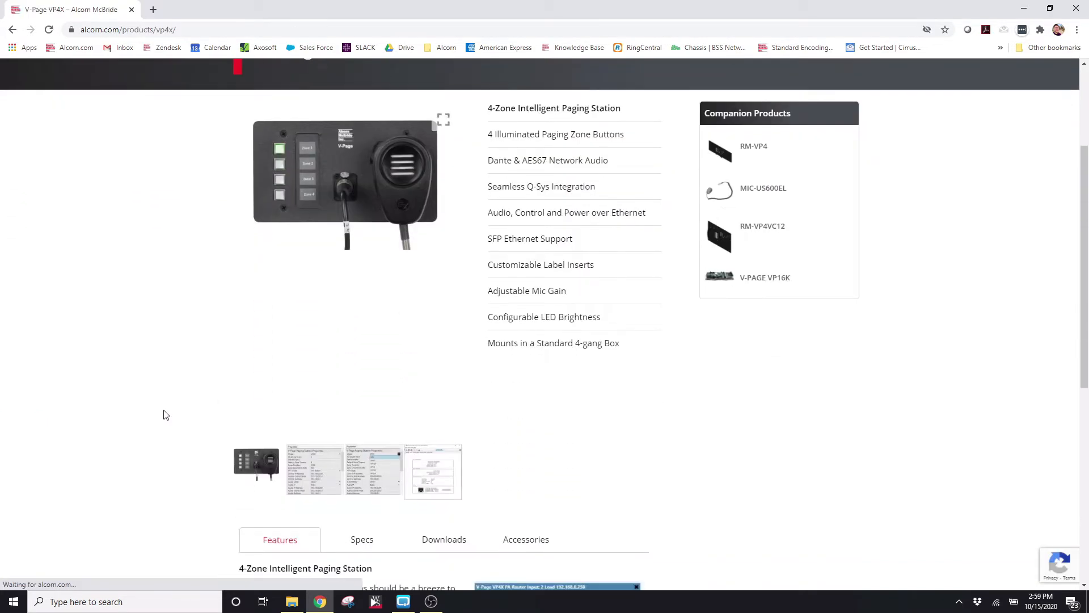
click(466, 317)
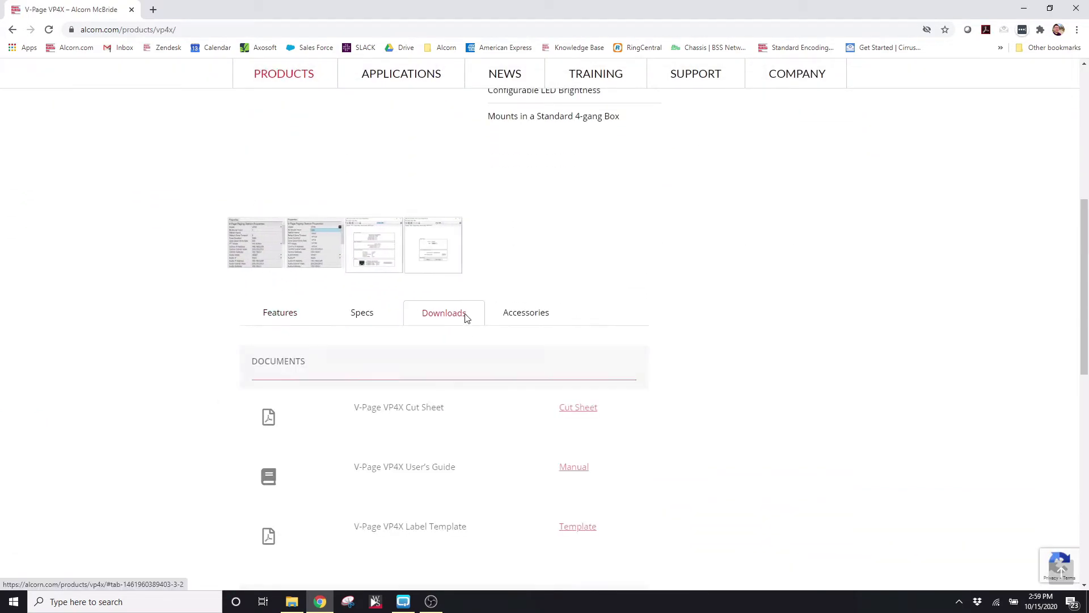
scroll(519, 426, down, 3)
scroll(519, 428, down, 5)
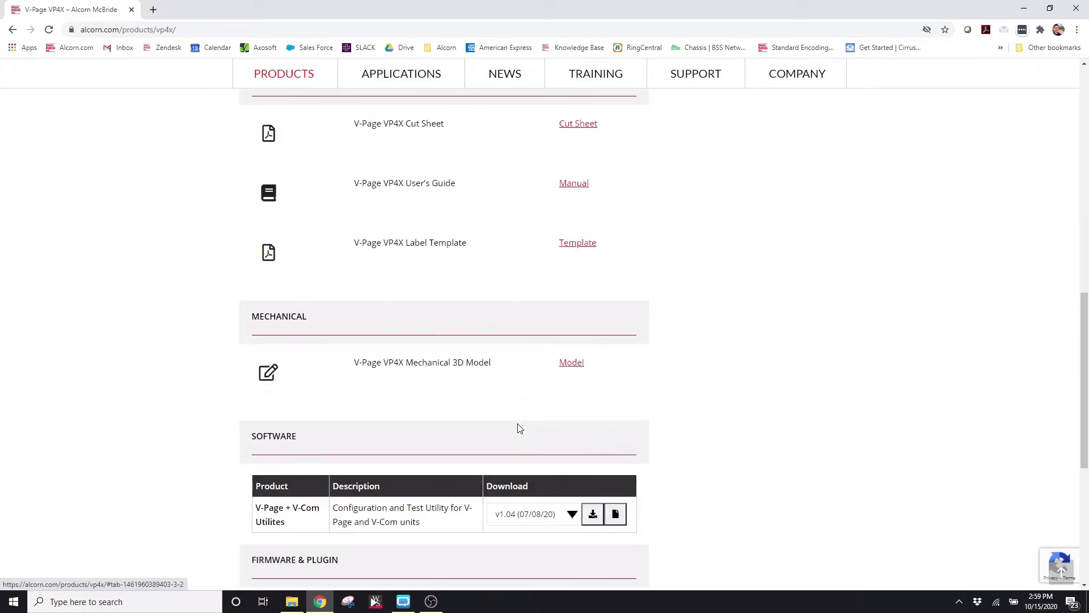
click(572, 503)
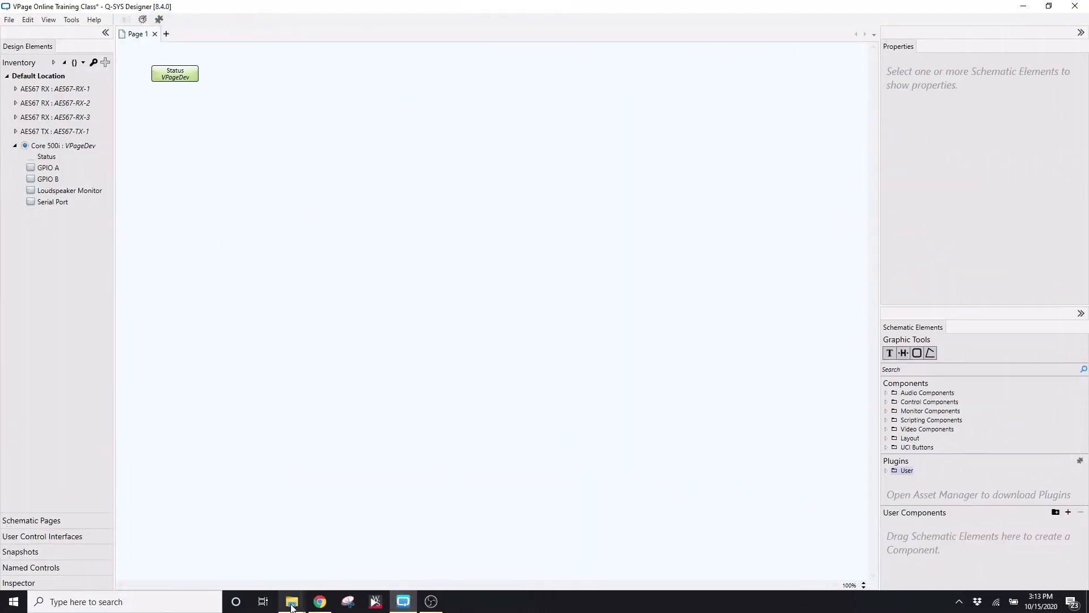
- Switch to the file explorer to check the V-Page plugin file in the Q-Sys Designer Plugins > Alcorn McBride folder
mouse_move(291, 606)
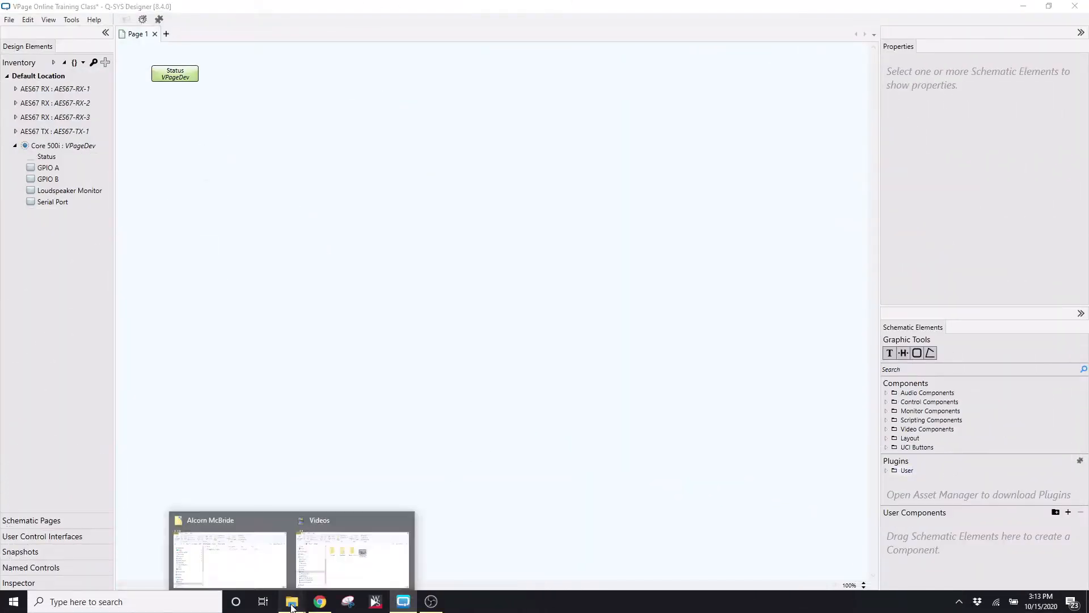
click(237, 552)
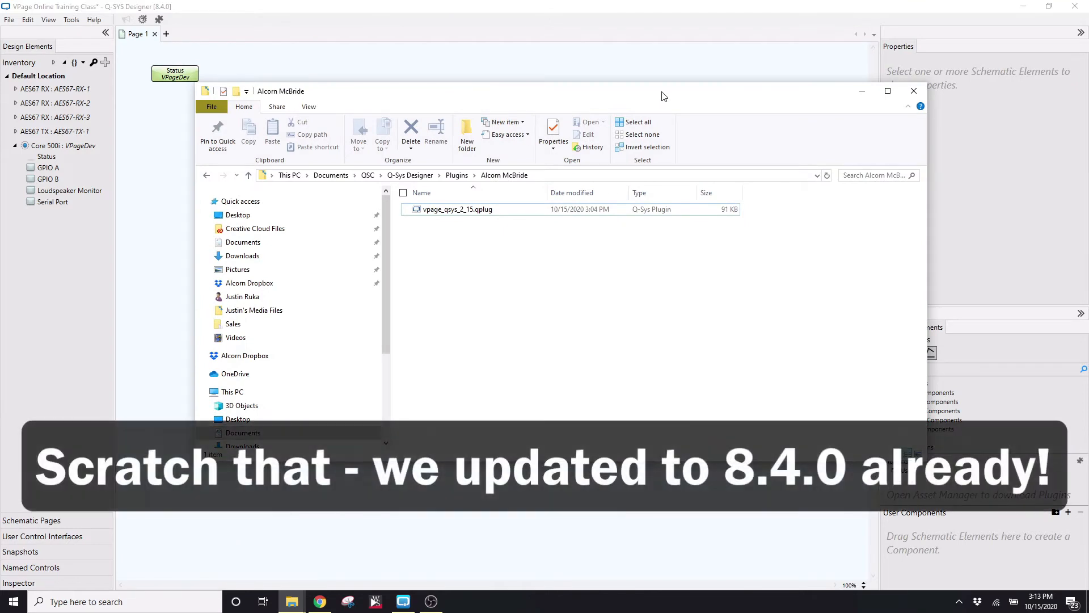
drag(664, 94, 615, 122)
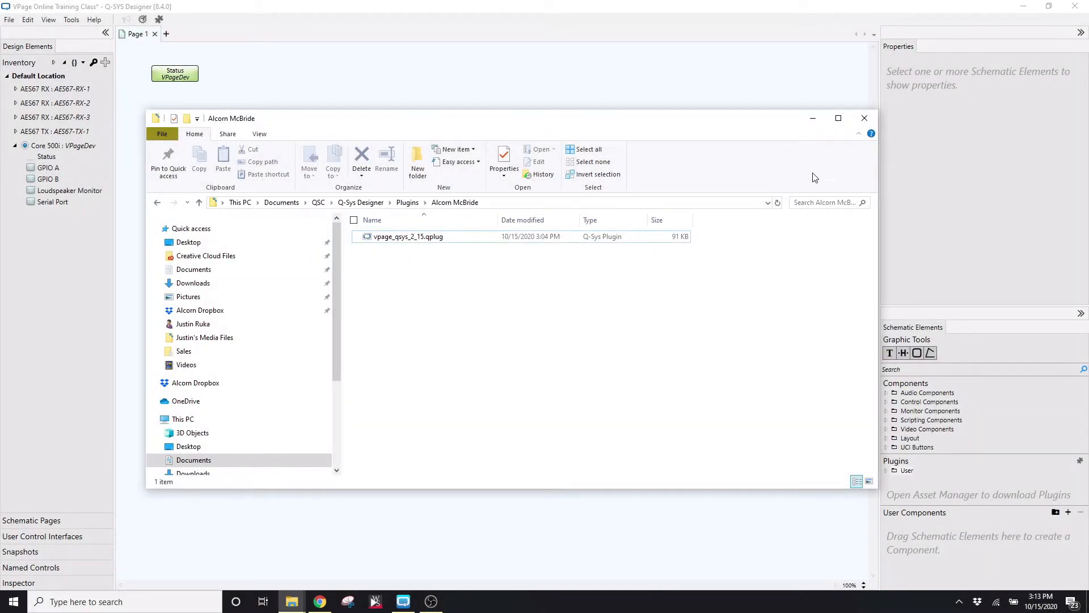
click(813, 122)
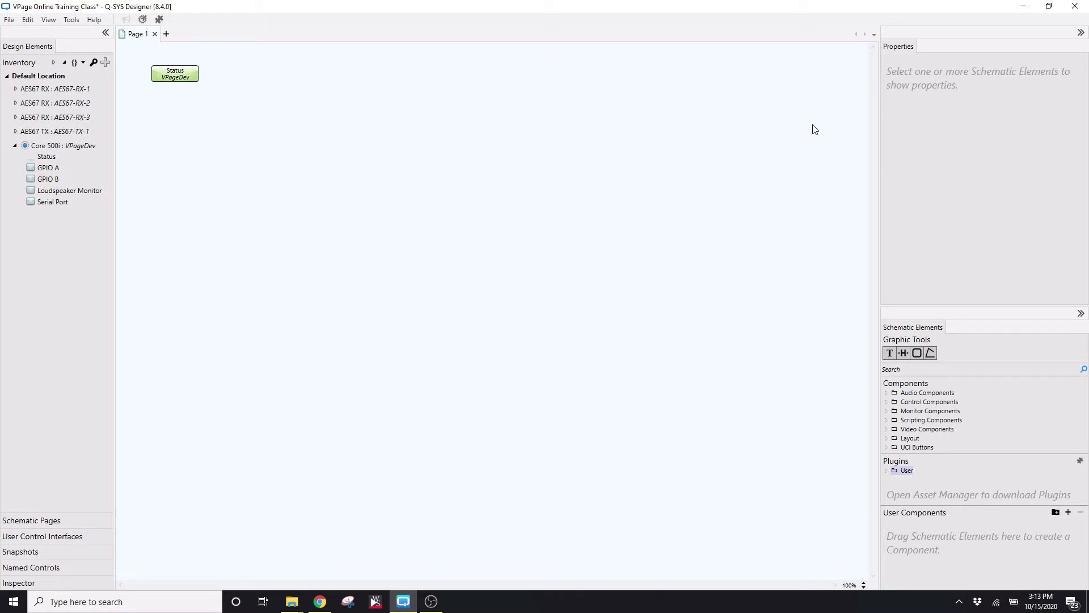
- Place three V-Page Paging Station plugin blocks from the Alcorn McBride user plugins on the schematic page
click(886, 471)
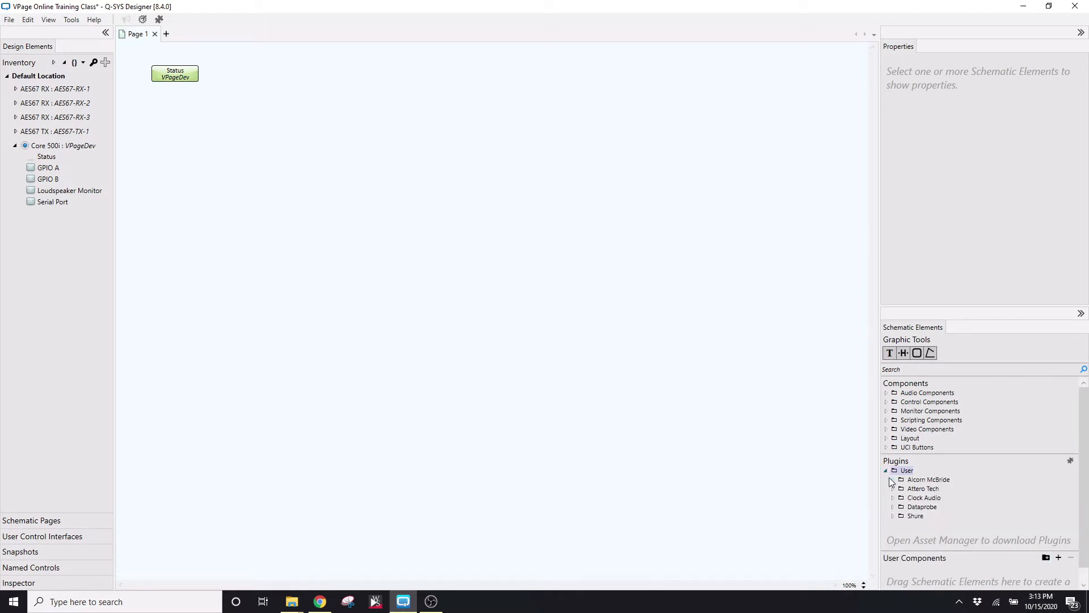
click(892, 479)
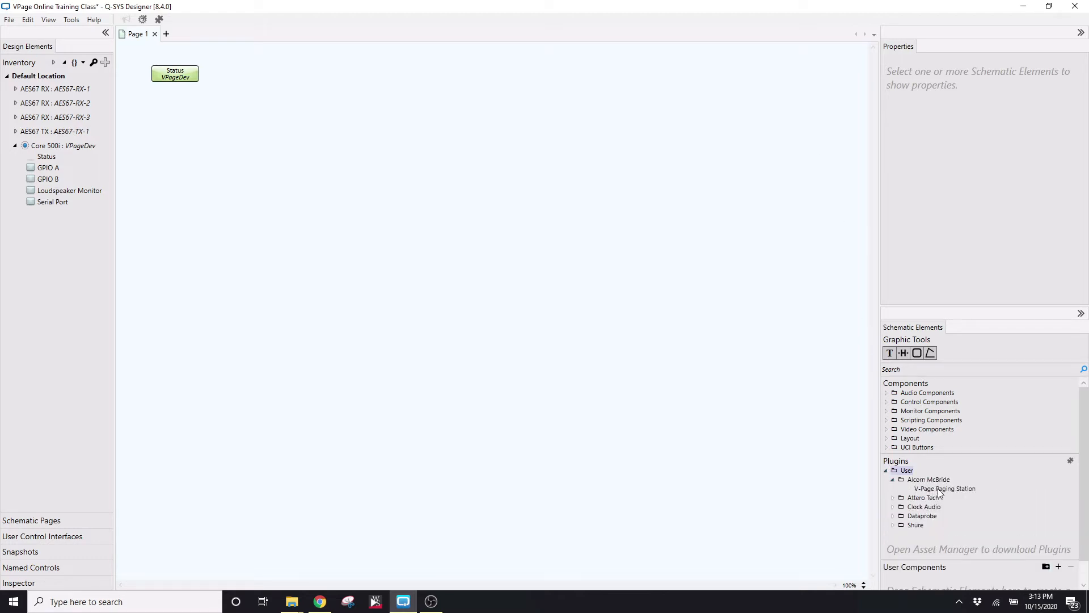
drag(939, 491, 311, 202)
drag(960, 491, 313, 271)
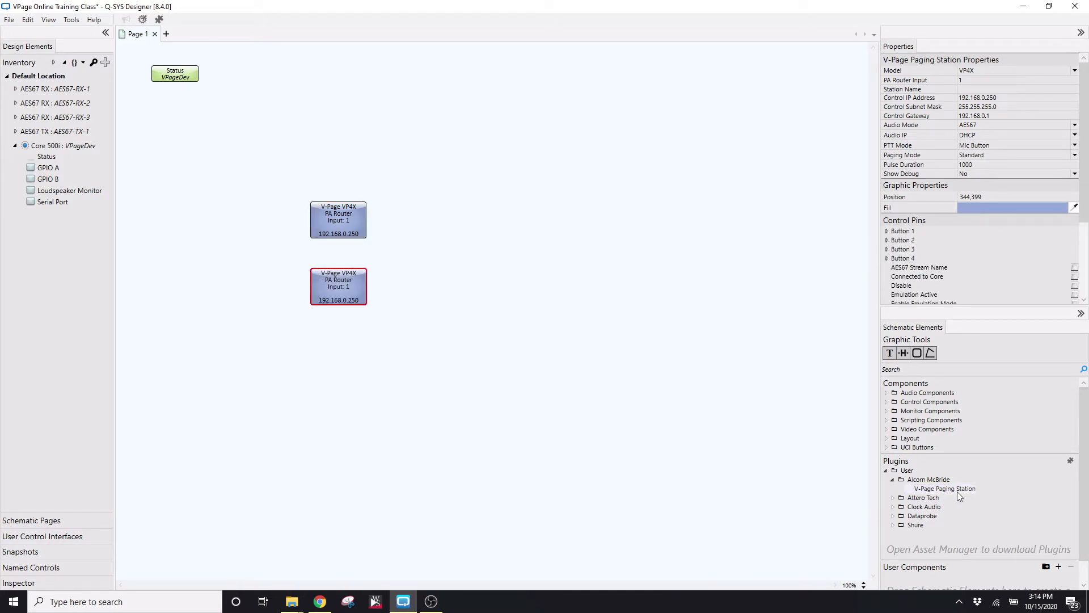
drag(962, 489, 472, 209)
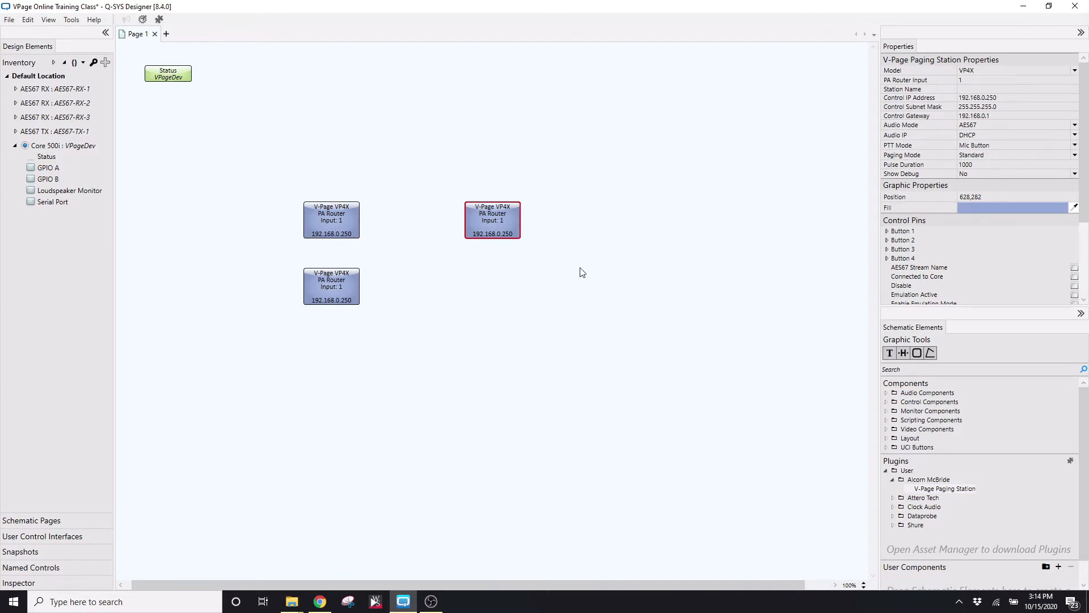
click(886, 470)
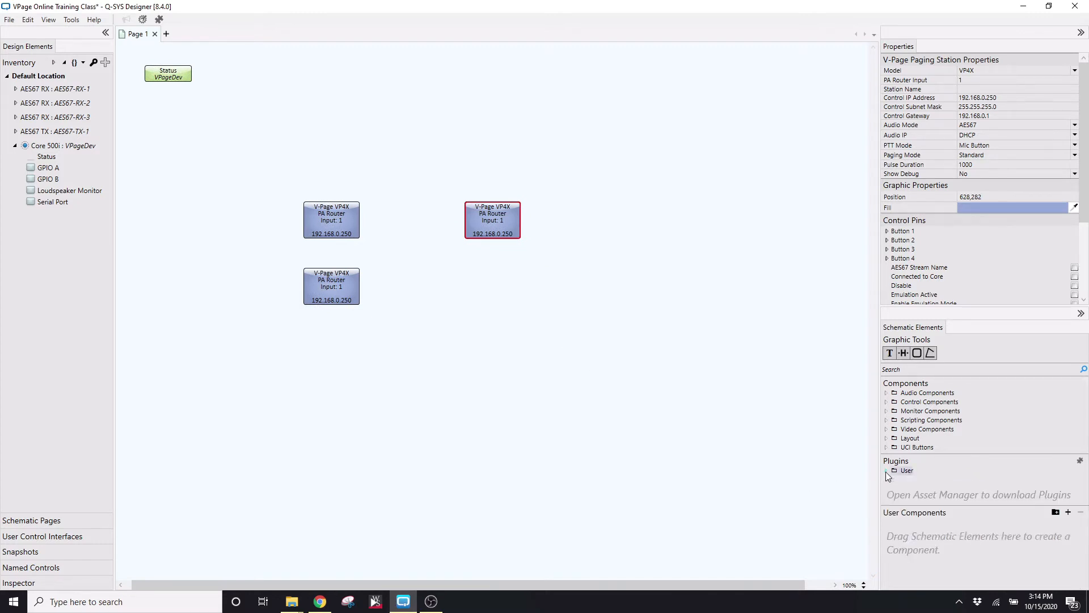
- Add a PA Router from the Public Address components and arrange the three paging stations in a column beside it
click(886, 393)
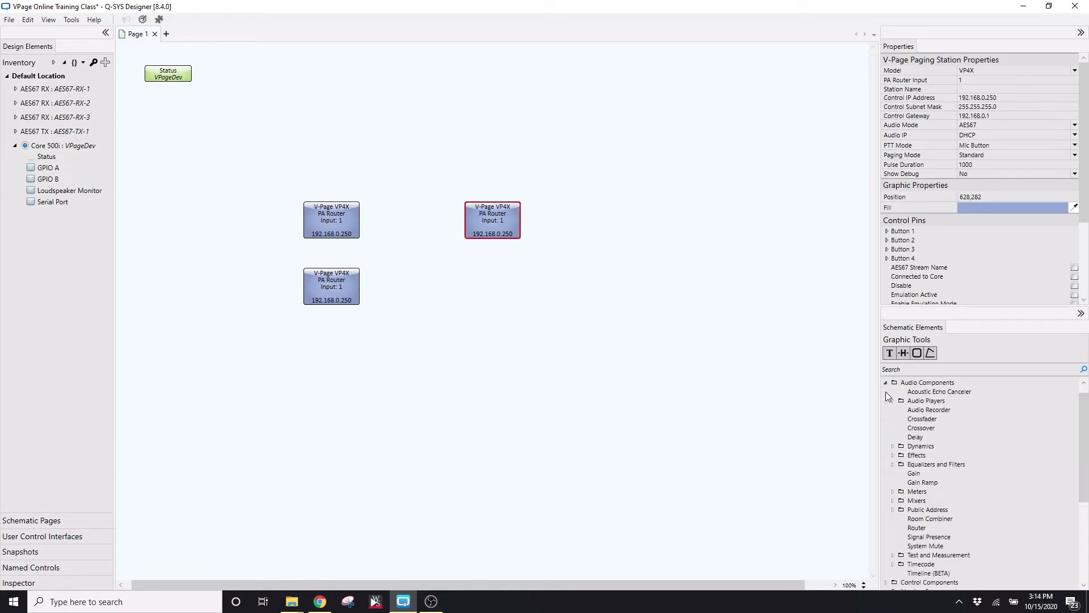
scroll(892, 490, down, 1)
click(893, 482)
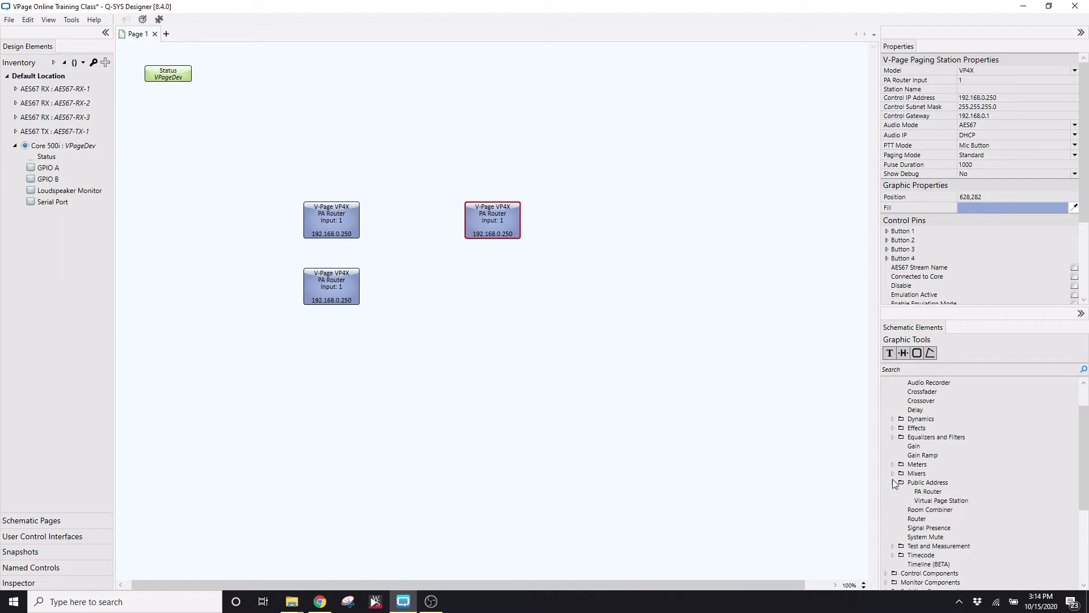
drag(928, 493, 463, 267)
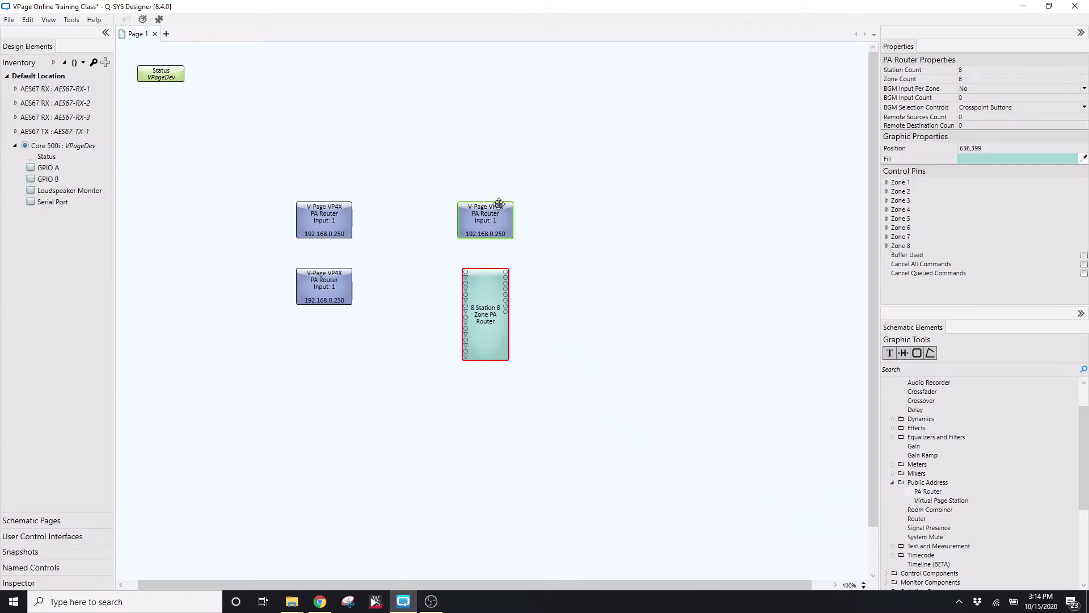
drag(500, 216, 339, 383)
drag(493, 321, 466, 256)
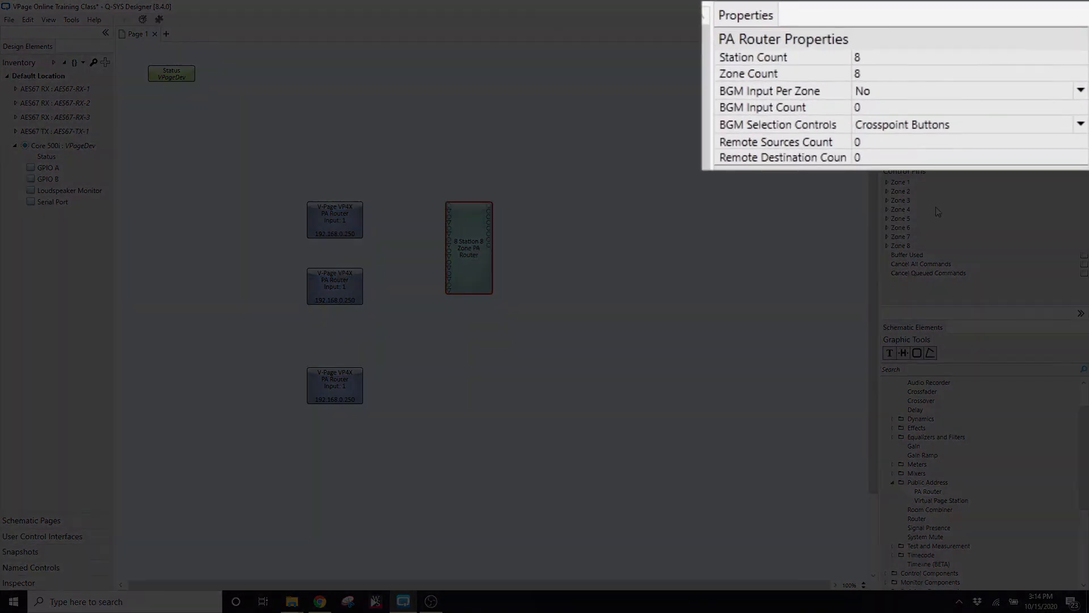
- Set the PA Router's station count to 3 and its zone count to 5
click(909, 51)
text(3)
click(906, 76)
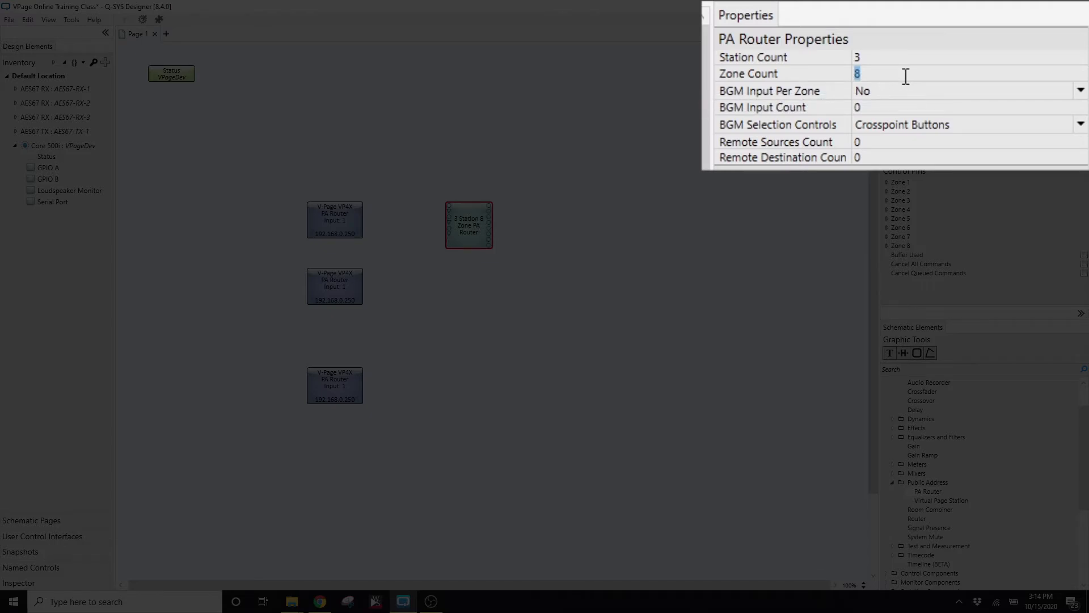
text(5)
key(Return)
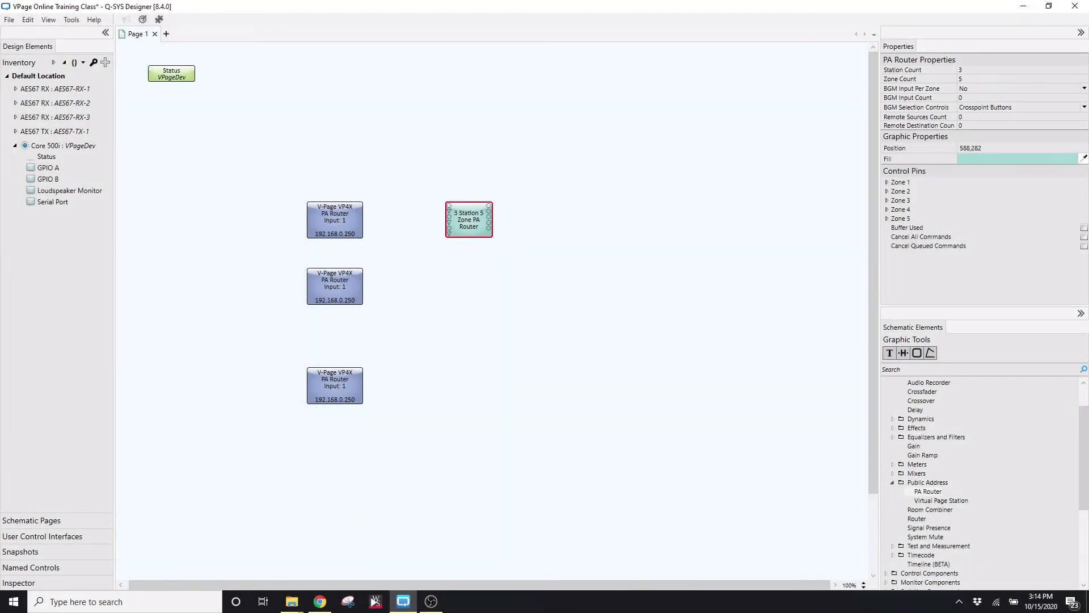
- Keep the uppermost paging station's model as VP4X and name the station "Load VP4X"
click(352, 221)
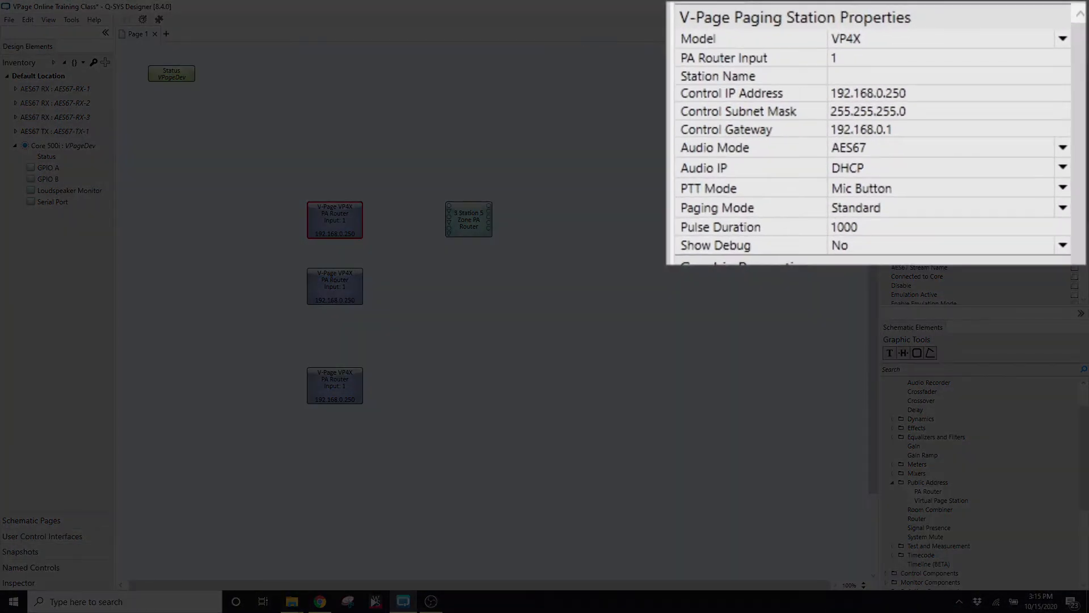
click(1062, 38)
click(928, 77)
text(Load VP4X)
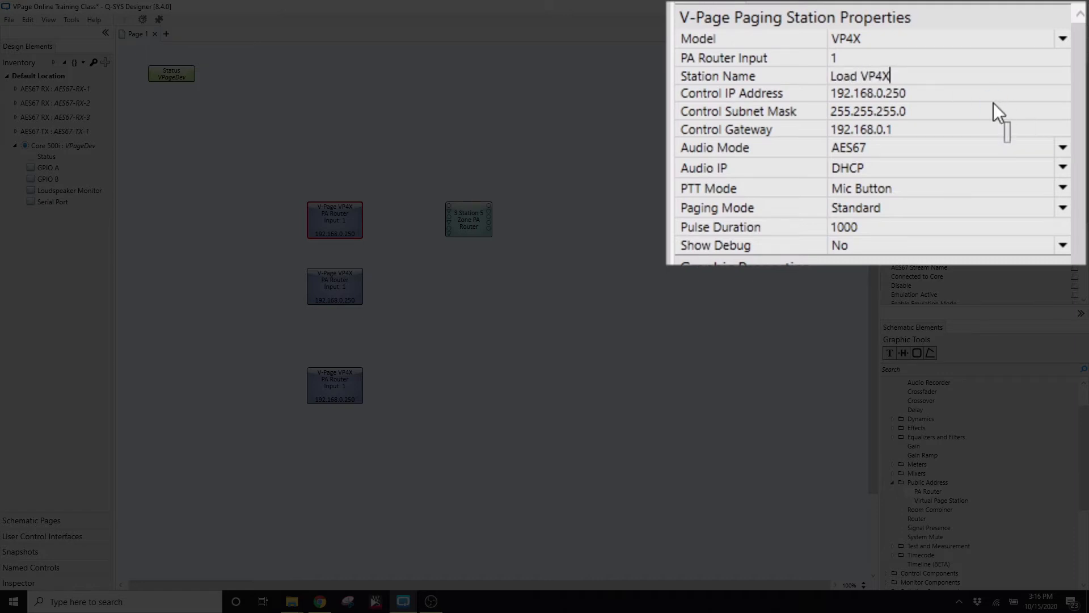
- Set the Load VP4X station's control IP address to 192.168.1.80
click(980, 94)
click(980, 95)
key(BackSpace)
key(BackSpace)
key(BackSpace)
key(BackSpace)
key(BackSpace)
key(BackSpace)
key(BackSpace)
key(BackSpace)
key(BackSpace)
key(BackSpace)
key(BackSpace)
key(BackSpace)
key(BackSpace)
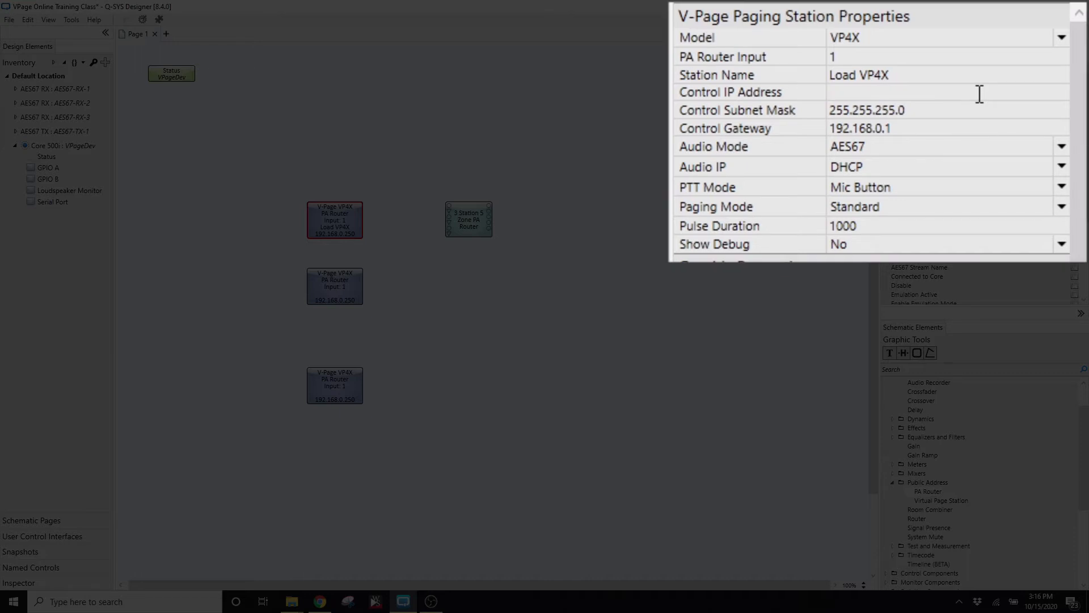
text(192.168.1.80)
- Set the Load VP4X station's control gateway to 192.168.1.1
key(Tab)
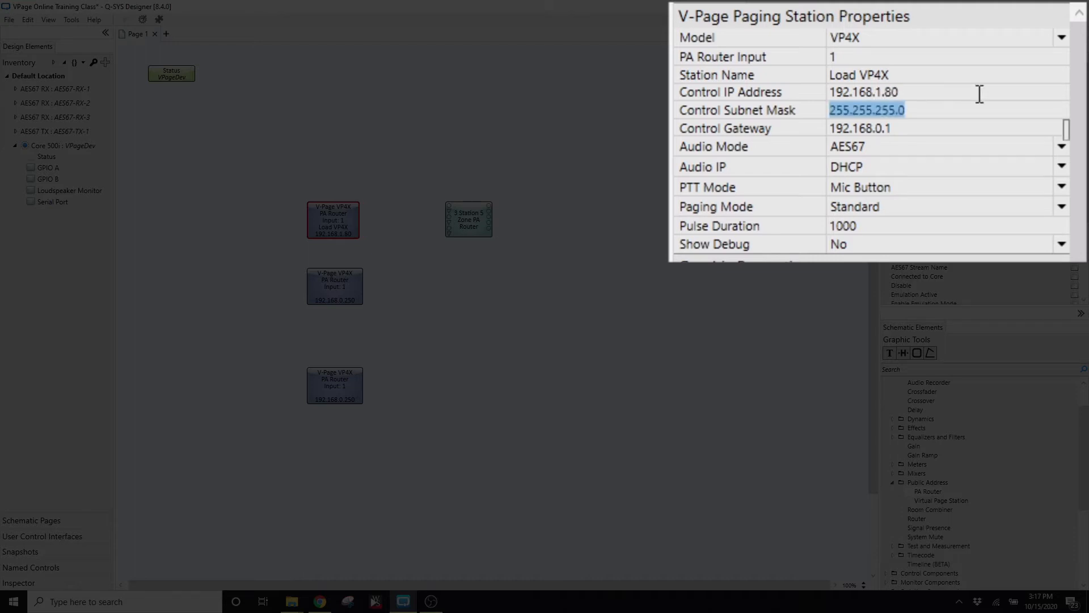
key(Tab)
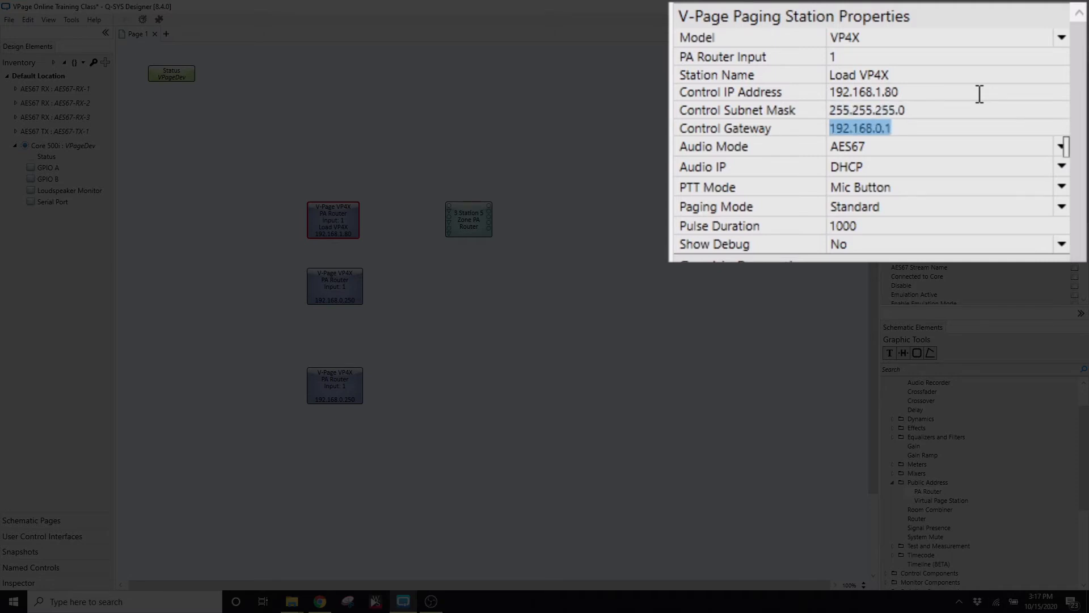
text(192.168)
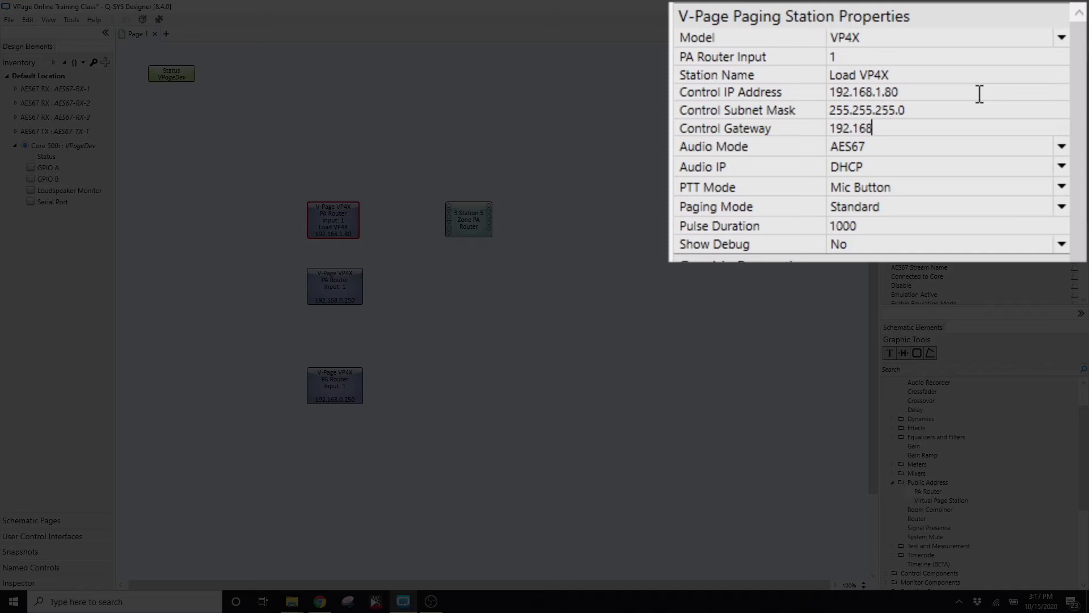
text(.1.1)
- Choose AES67 audio with a static audio IP: address 192.168.1.81, subnet mask 255.255.255.0, gateway 192.168.1.1
click(1068, 143)
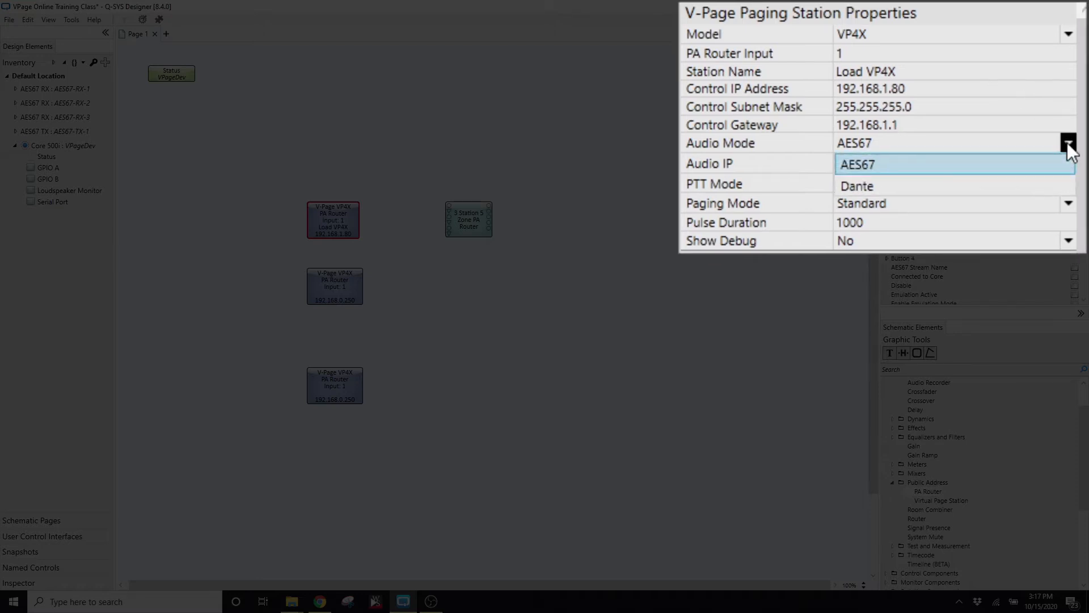
click(1037, 164)
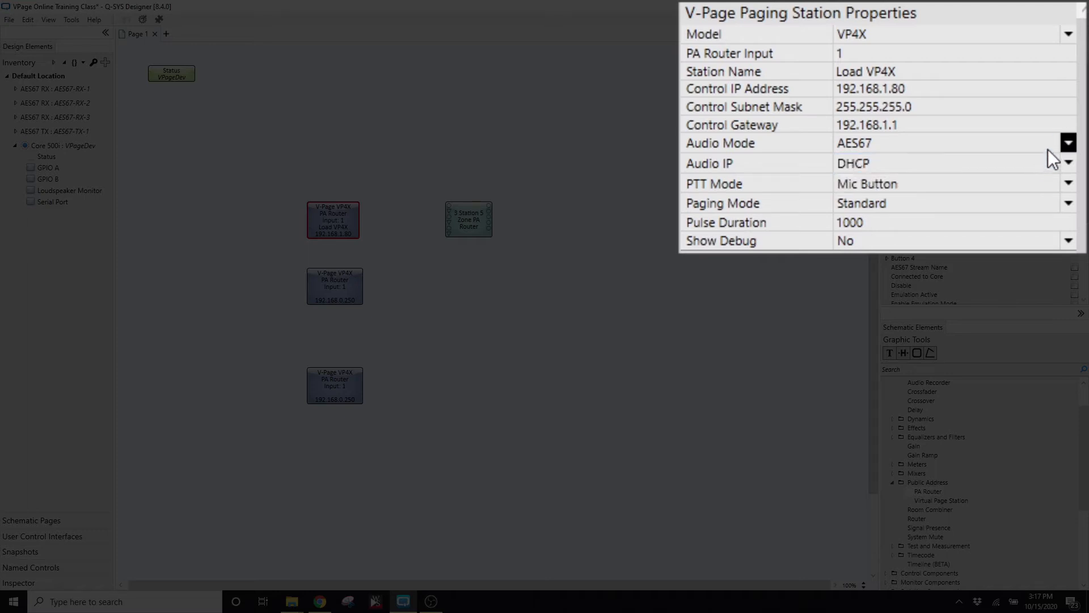
click(947, 190)
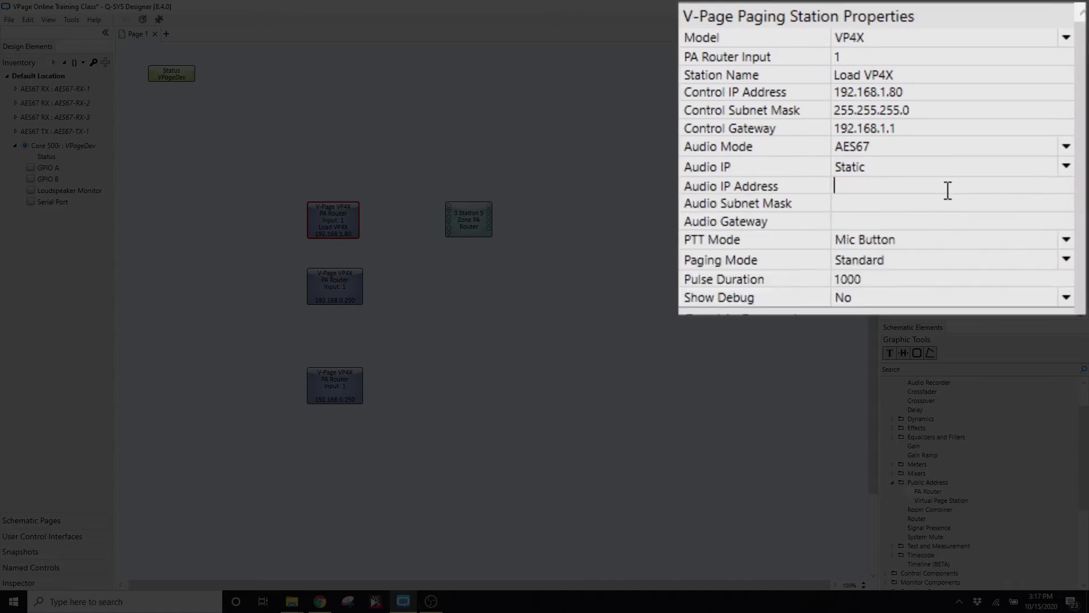
text(192.168.1.81)
key(Tab)
text(255.255.)
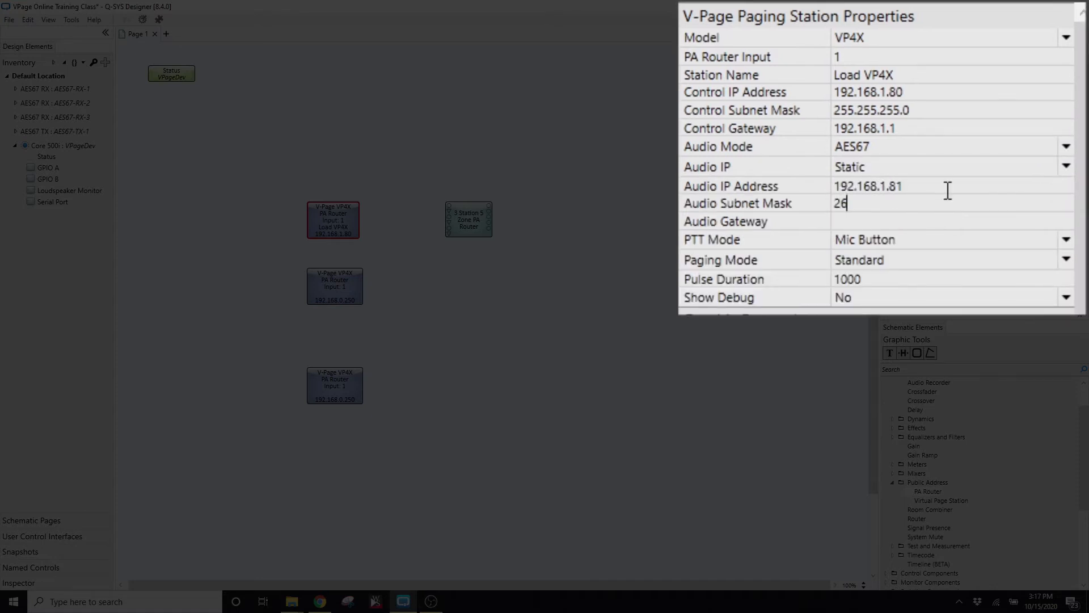
text(255.0)
text(192.168.1.1)
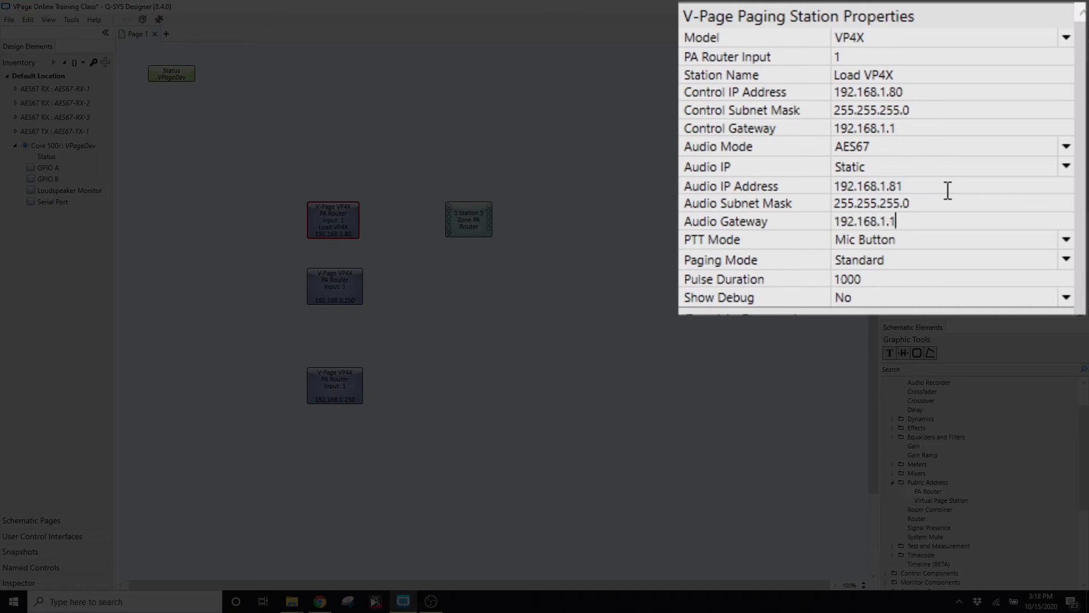
- Set the Load VP4X station's PTT mode to Zone Button
click(946, 234)
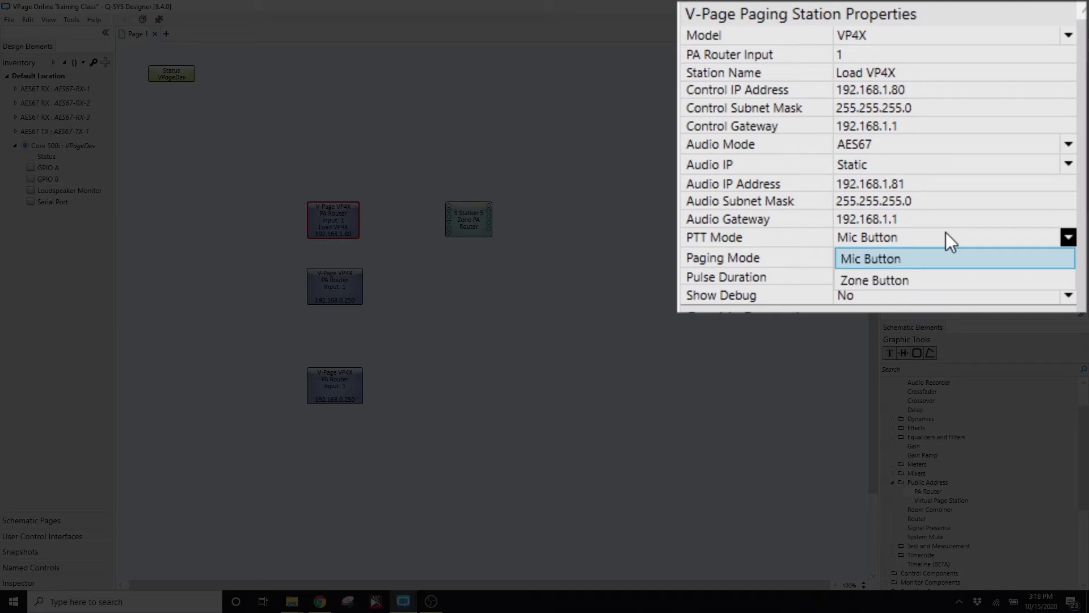
click(967, 259)
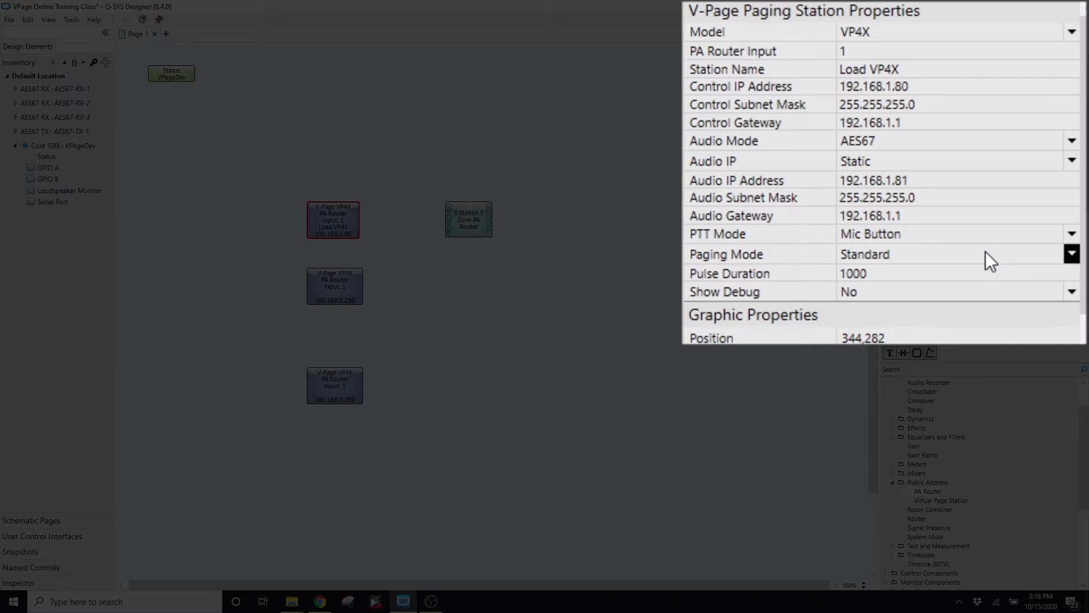
click(992, 231)
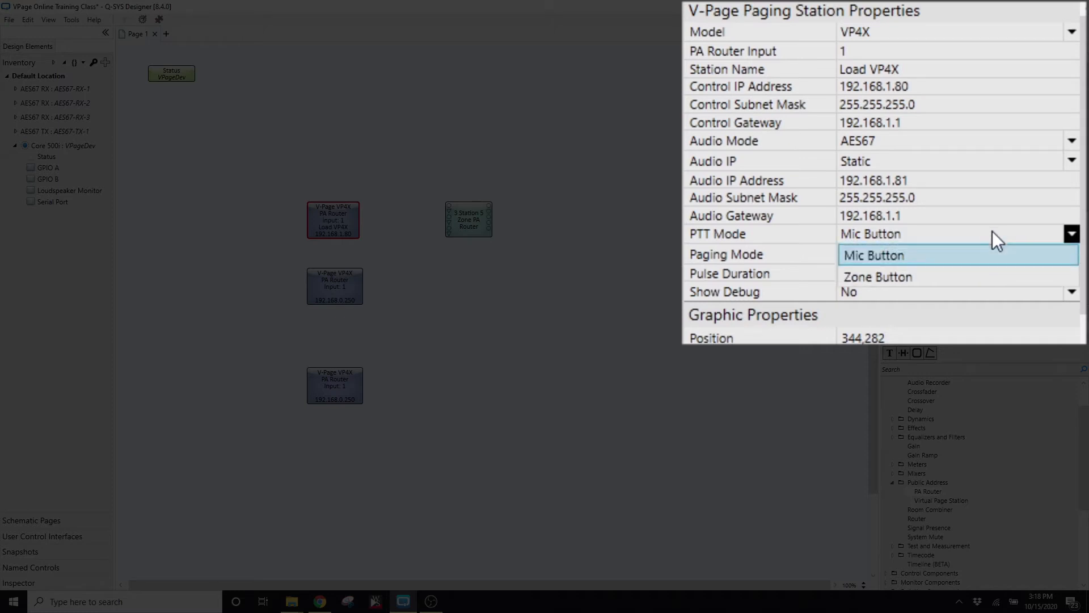
click(970, 279)
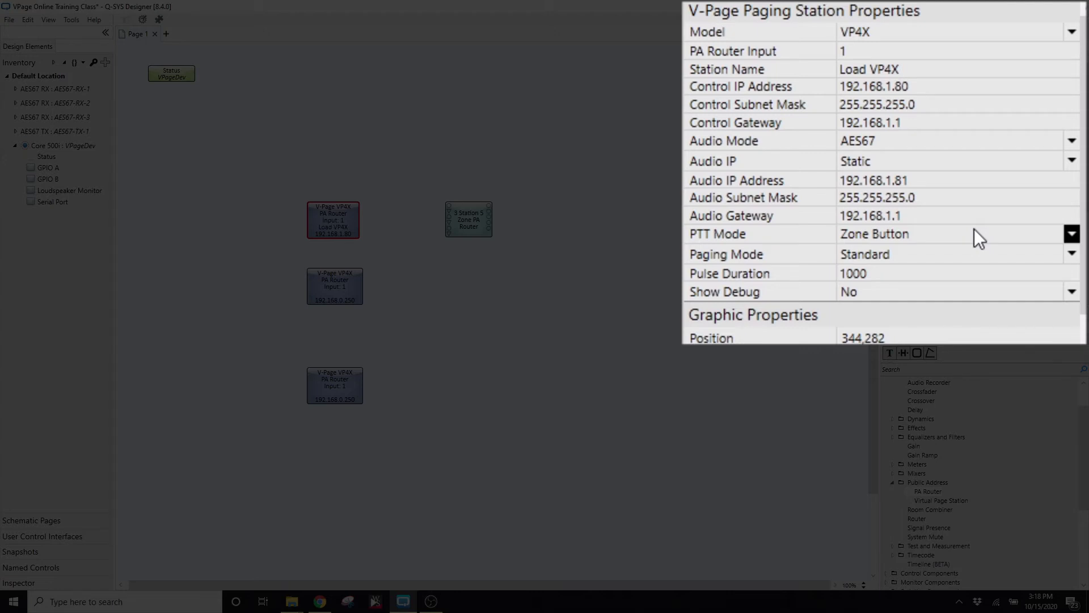
- View the paging mode options of the Load VP4X station and set the mode to APS
click(1071, 254)
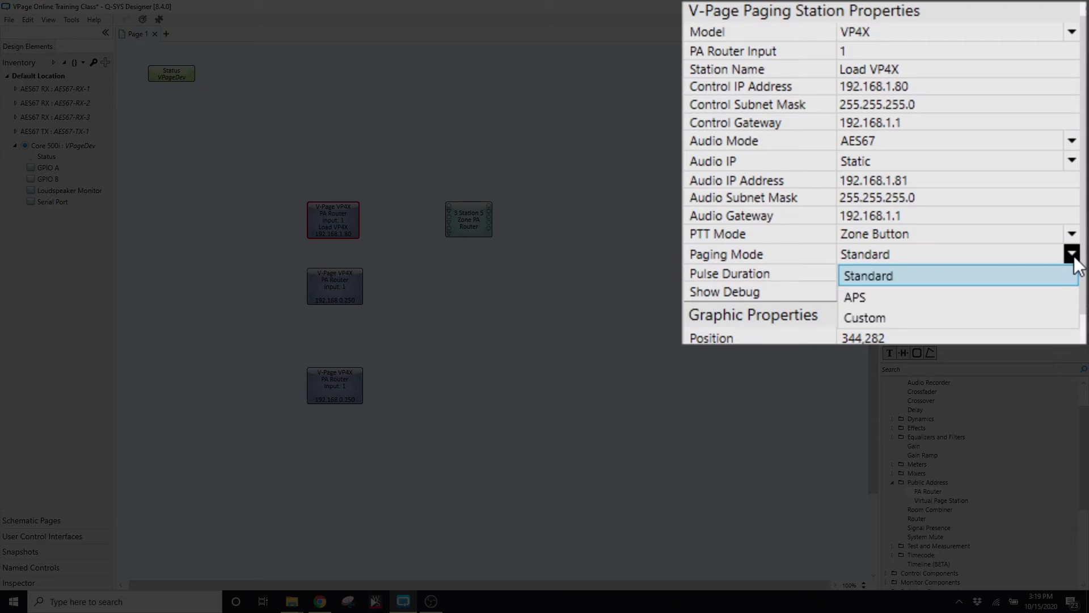
click(1060, 276)
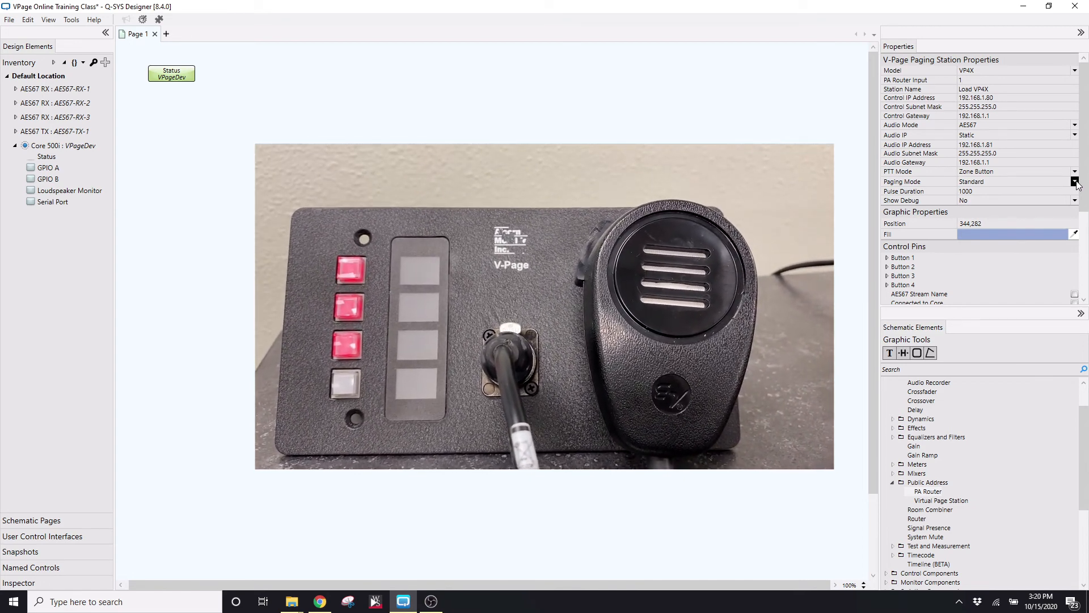
click(1075, 181)
click(1054, 200)
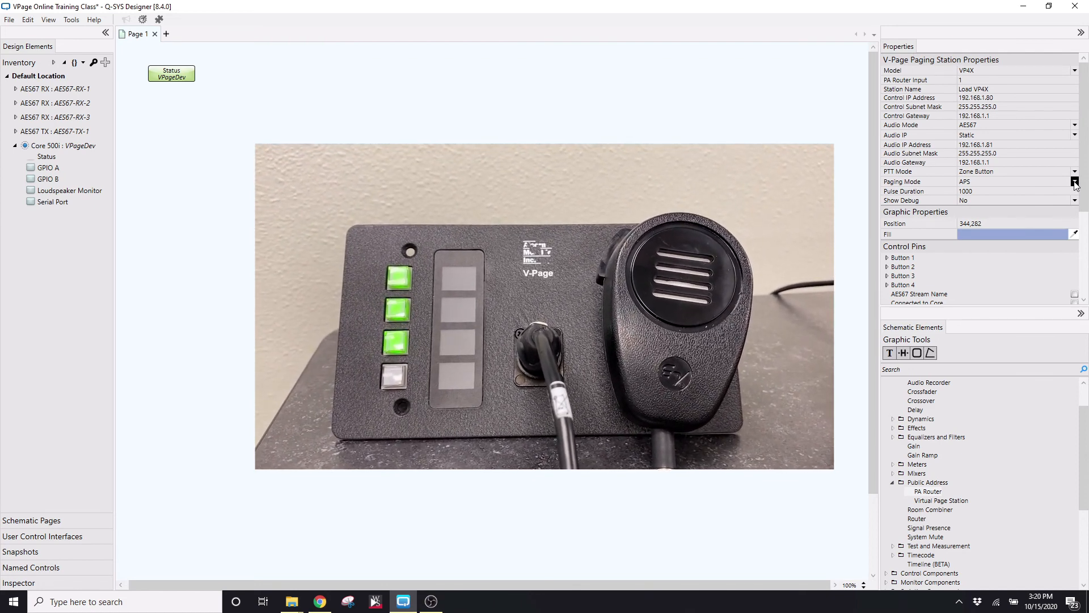
- Set the Load VP4X station's paging mode to Custom and compare its zone state, color and blink properties with Standard mode
click(1075, 181)
click(1023, 213)
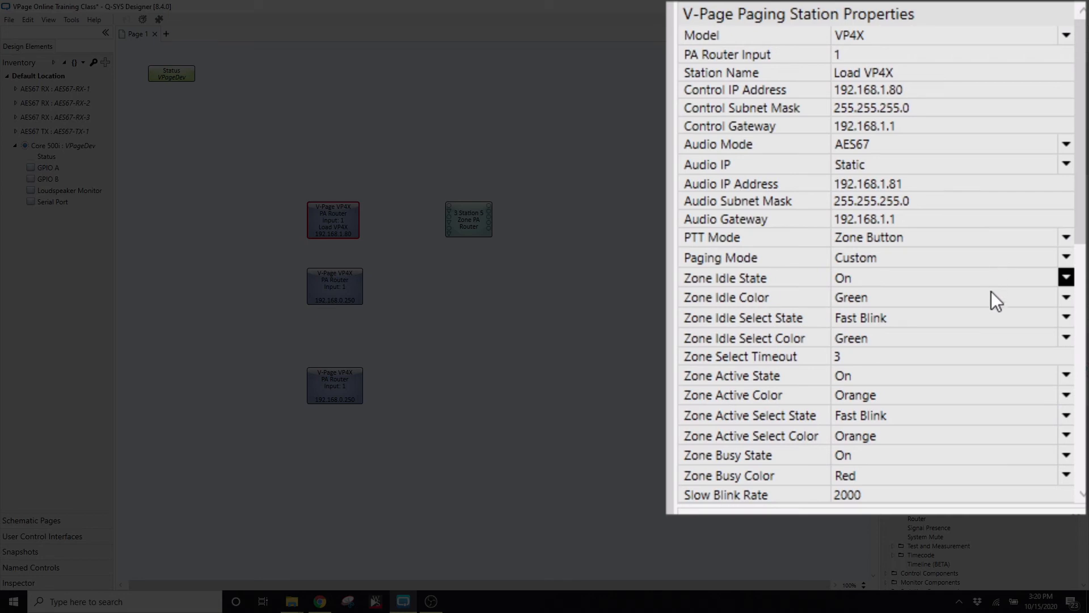
scroll(1081, 244, down, 2)
scroll(1081, 243, down, 3)
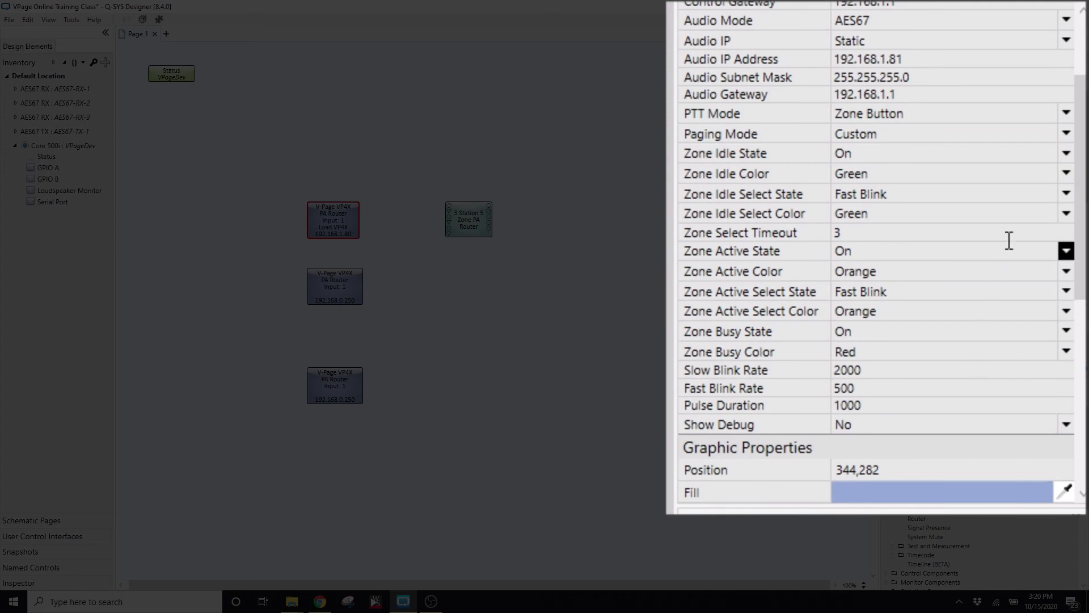
click(1066, 135)
click(1011, 156)
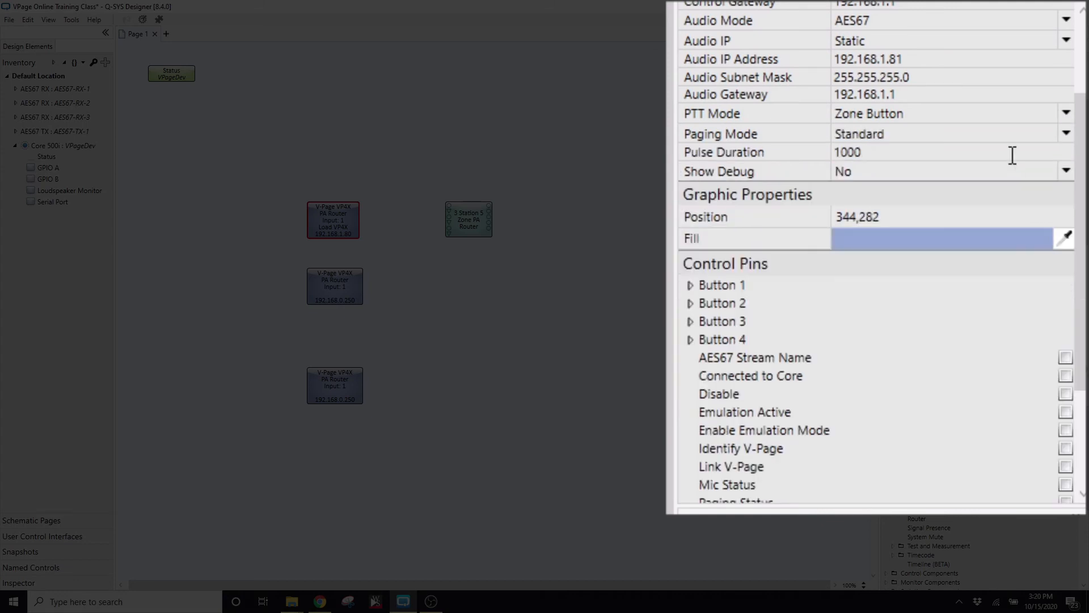
click(1068, 135)
click(951, 192)
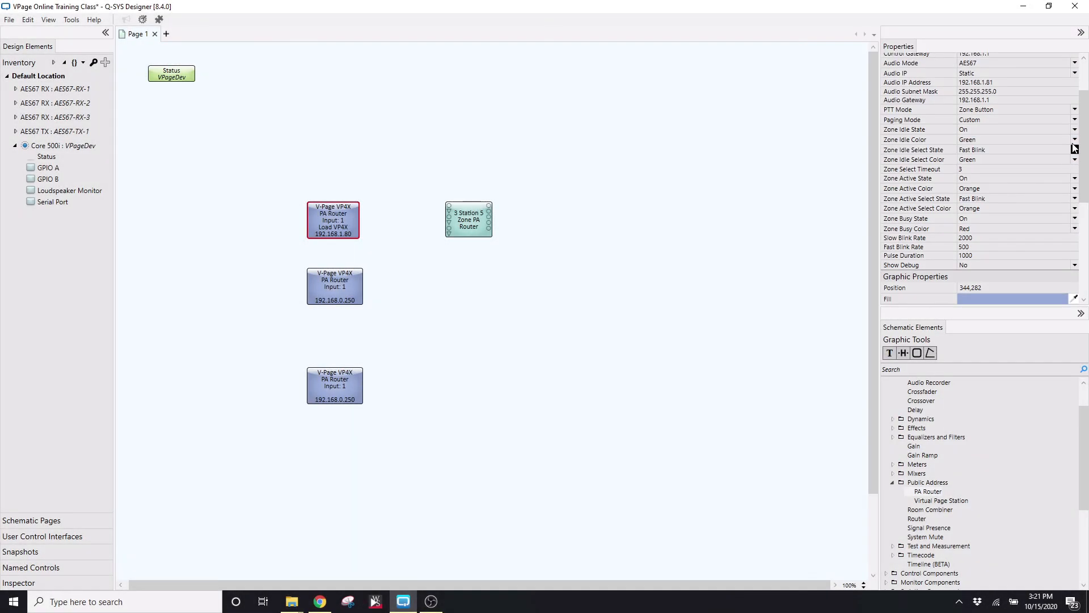
- Set the Load VP4X station's paging mode to Standard and view its Pulse Duration and Show Debug properties
click(1074, 120)
click(1046, 129)
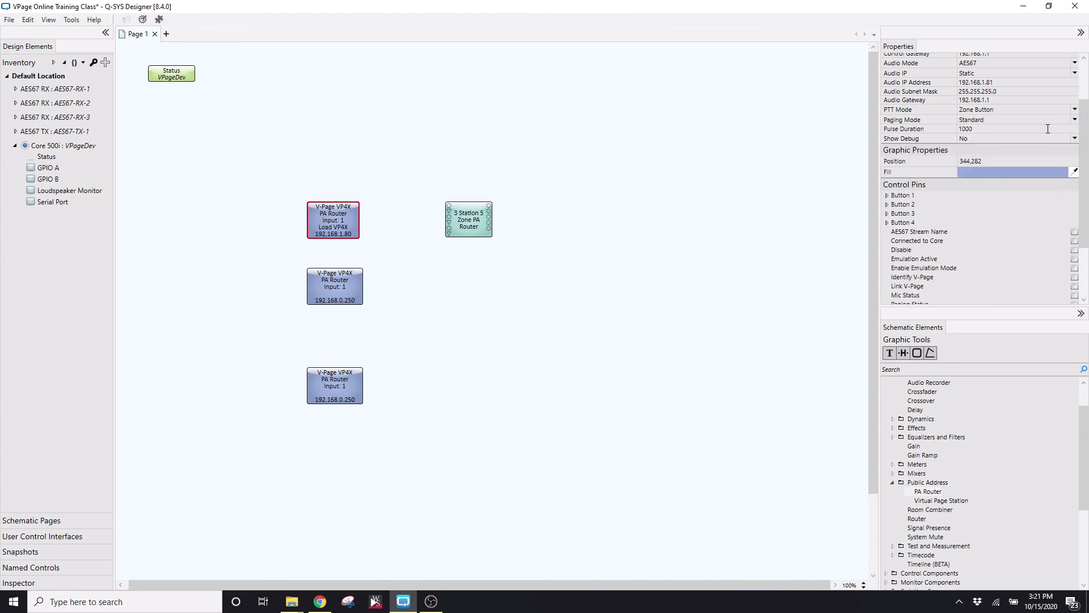
click(1003, 128)
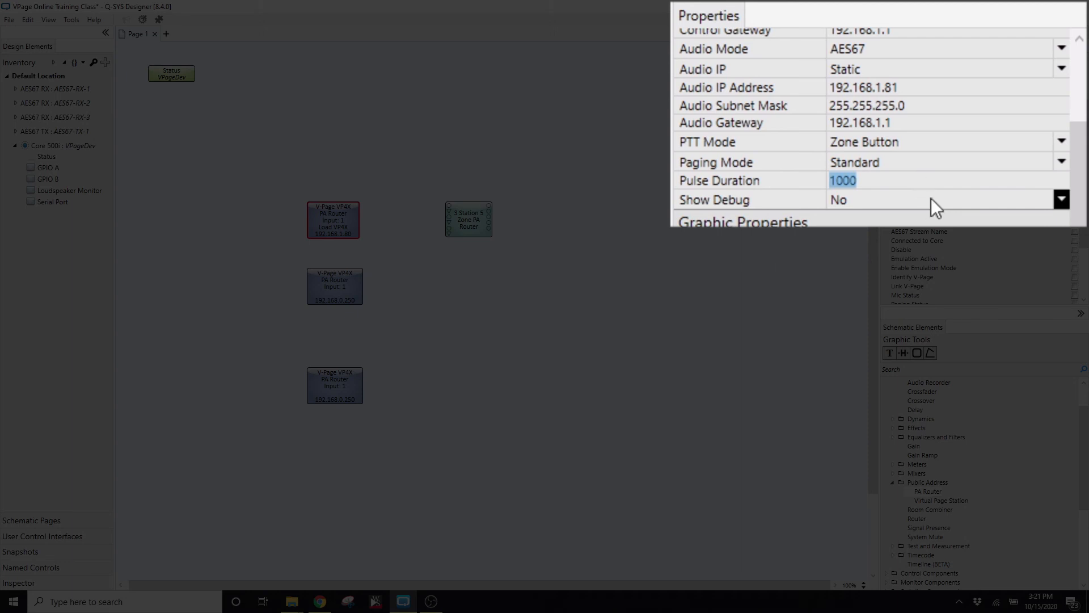
click(931, 198)
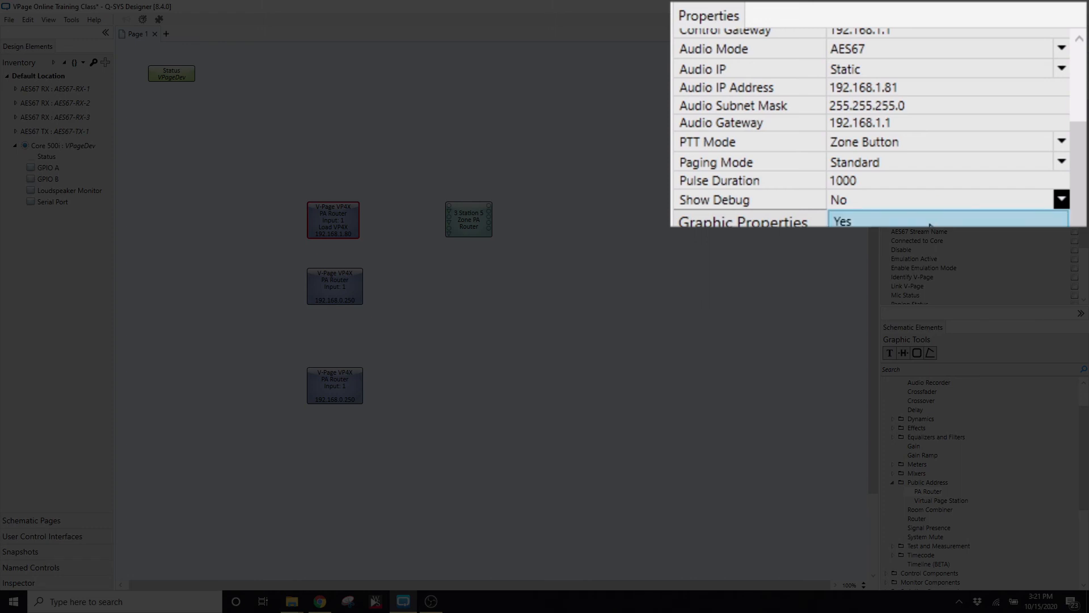
click(961, 197)
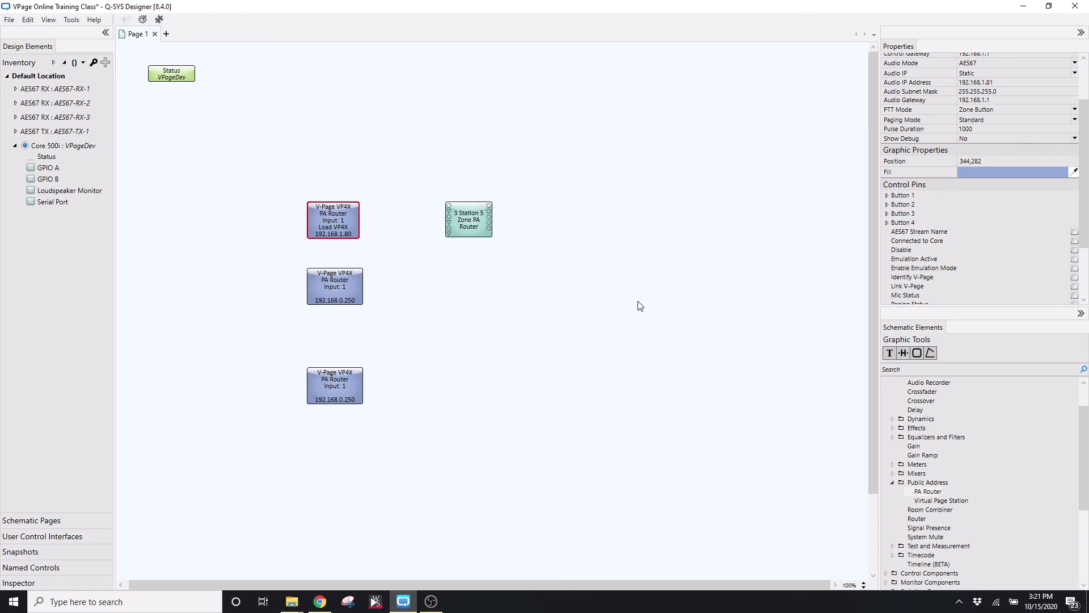
- Name the second paging station Unload VP4X and set its control IP address to 192.168.1.82 and control gateway to 192.168.1.1
click(340, 289)
scroll(1027, 185, up, 3)
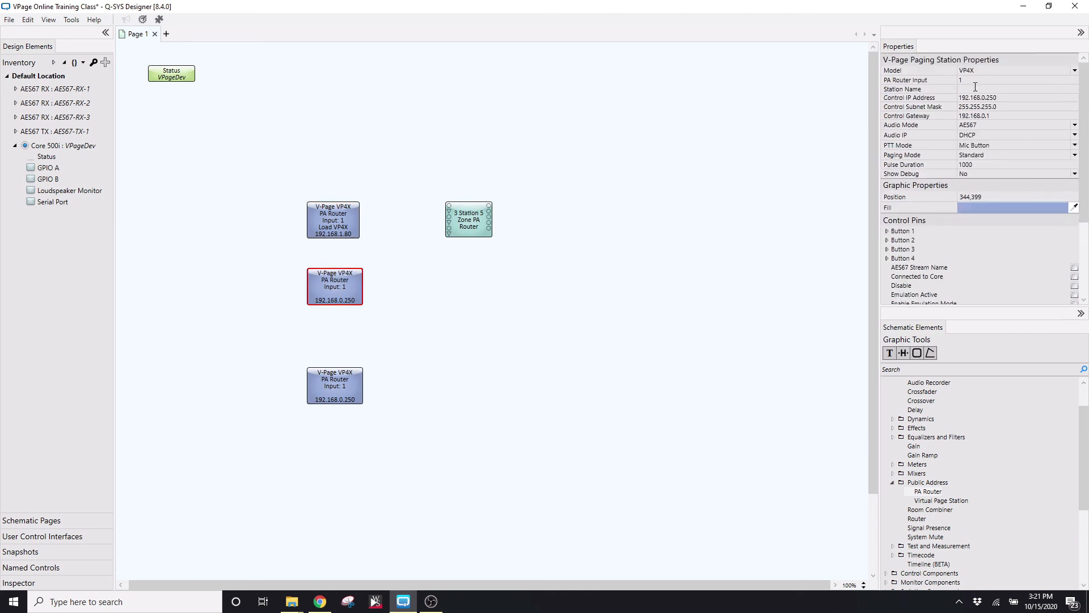
click(975, 88)
text(Unload VP4X)
key(Tab)
text(192.168.1.82)
key(Tab)
text(192.168.1.1)
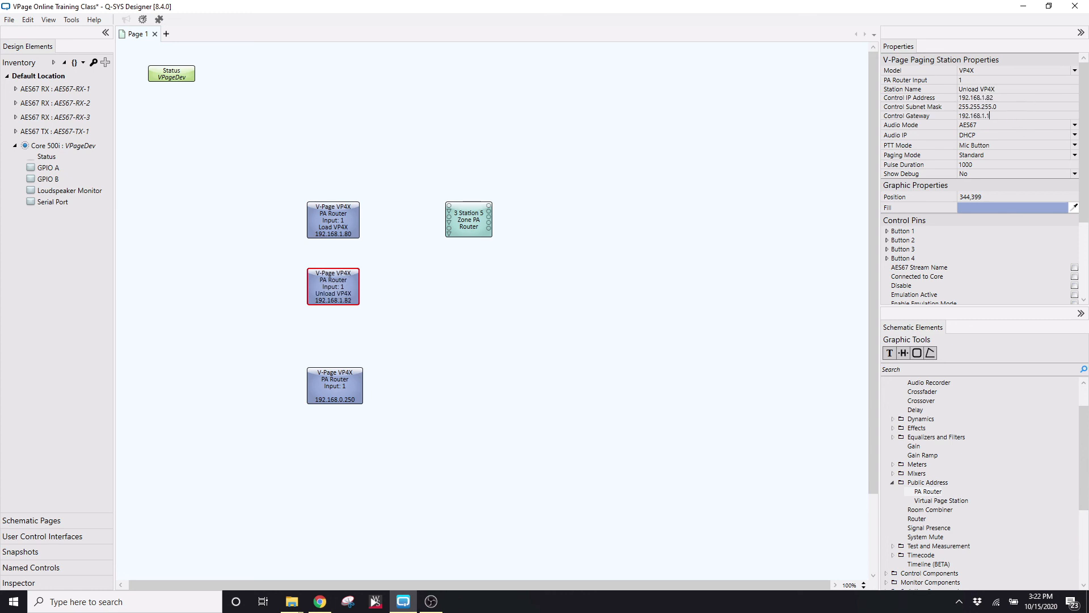
- Set the Unload VP4X station to PA Router input 2 and static audio IP 192.168.1.83, subnet mask 255.255.255.0, gateway 192.168.1.1
click(1046, 134)
click(970, 153)
text(192.168.1.83)
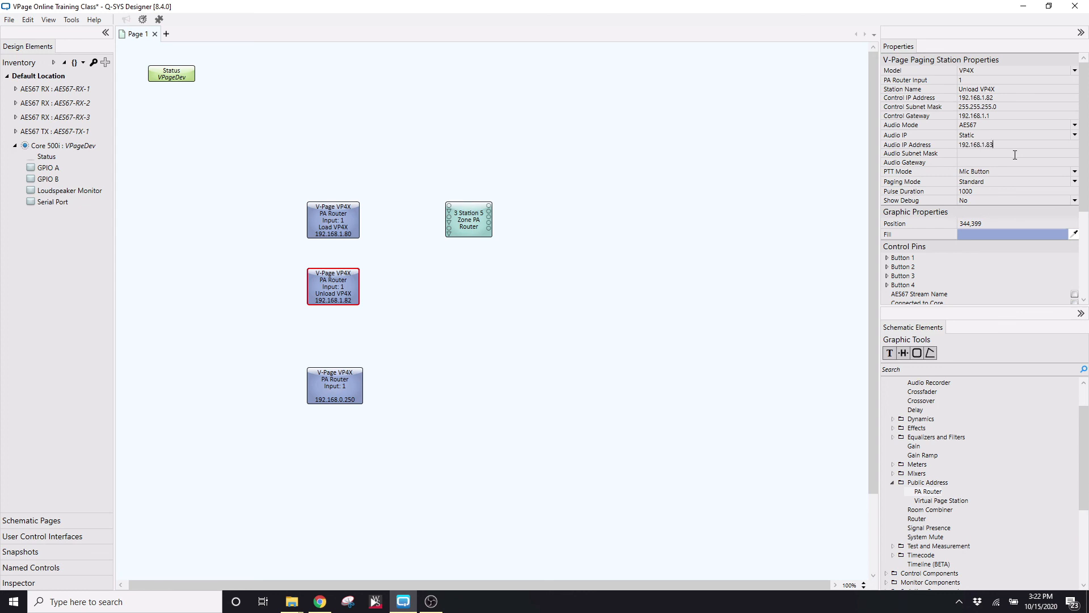
key(Tab)
text(255.255.2)
text(55.0)
text(192.168.1.1)
- Change the third paging station's model to VP16K and name the station OCC VP16K
click(337, 386)
click(982, 70)
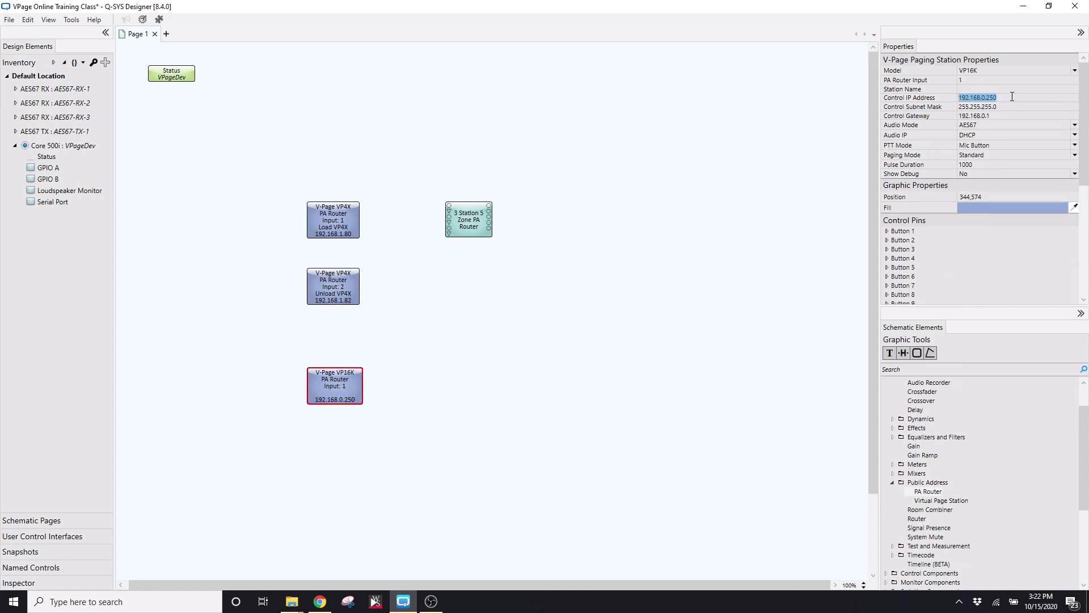
click(977, 98)
text(OCC VP16K)
- Set the OCC VP16K station's control IP address to 192.168.1.84 and control gateway to 192.168.1.1
key(Tab)
text(192.168.1.84)
key(Tab)
key(Tab)
text(192.168.1.1)
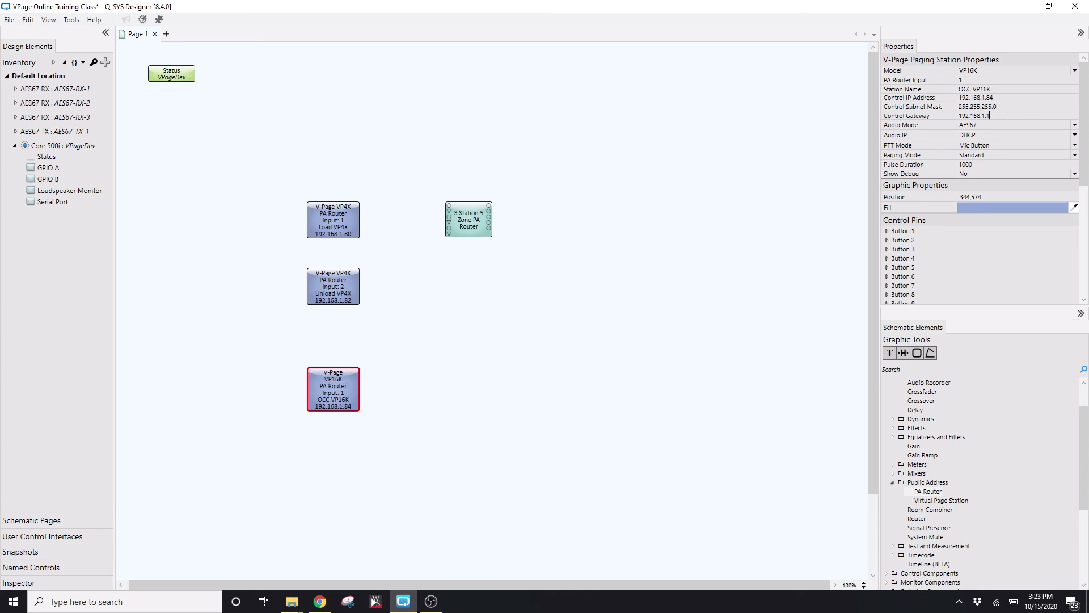
- Set the OCC VP16K station's PTT mode to Zone Button and enter a static audio IP address beginning with 192.168.1
click(1019, 146)
click(1019, 163)
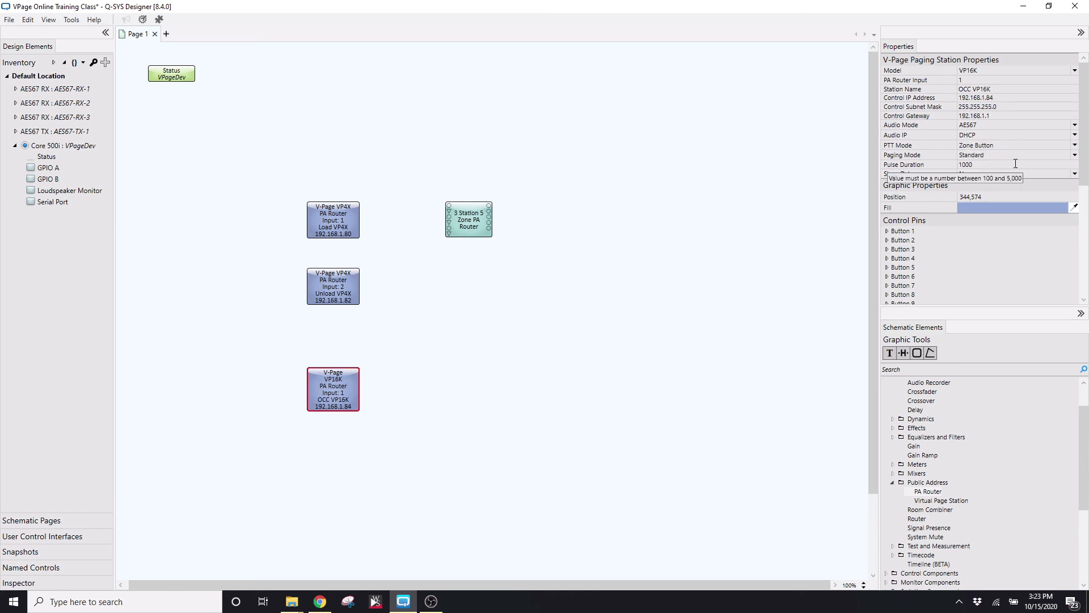
click(1019, 134)
click(1018, 153)
text(192.168.1.)
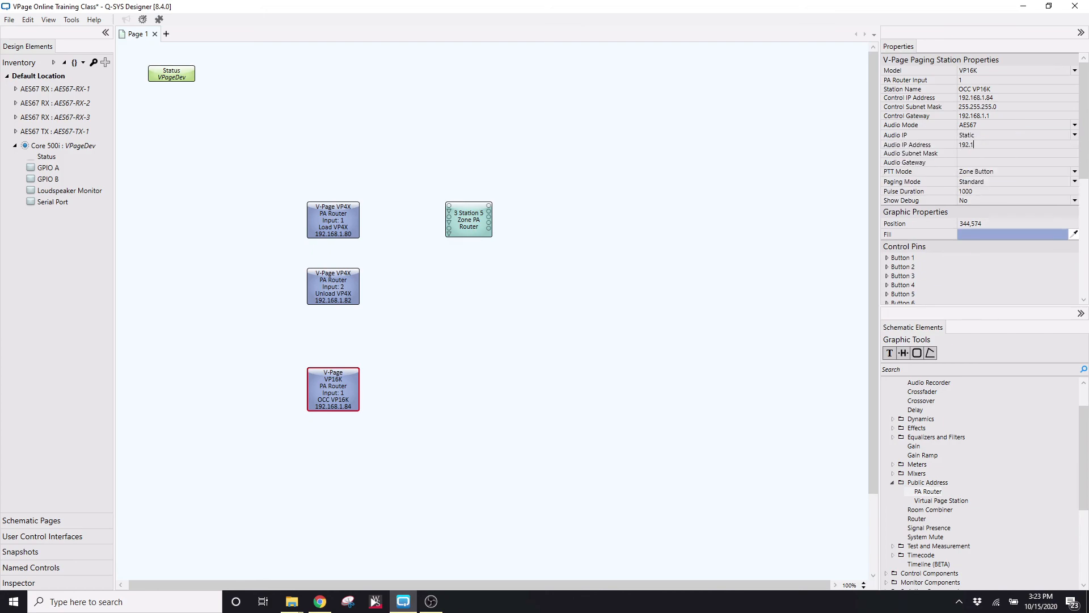